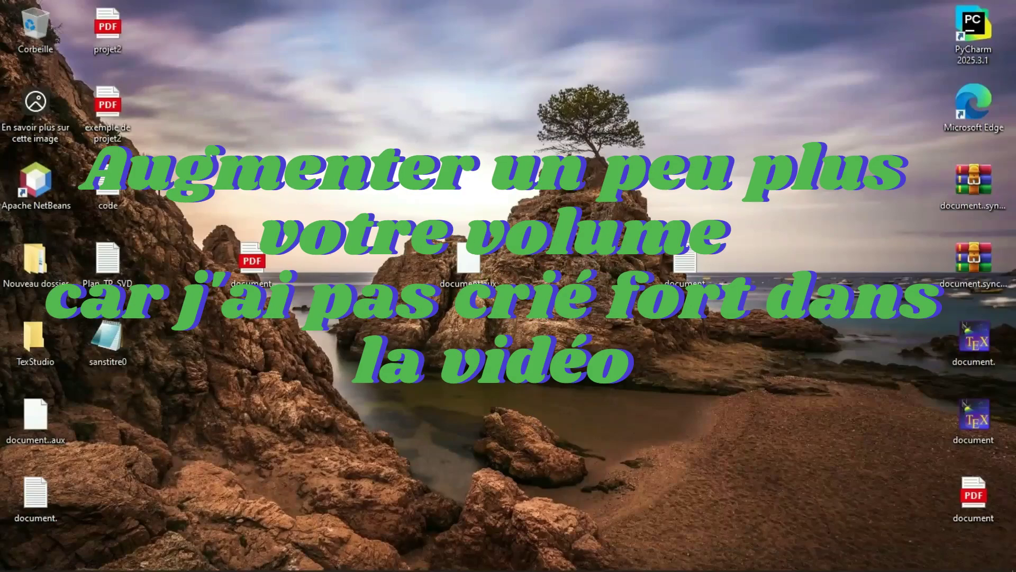
Step: Open Microsoft Edge and search the web for "office deployment tool"
click(383, 560)
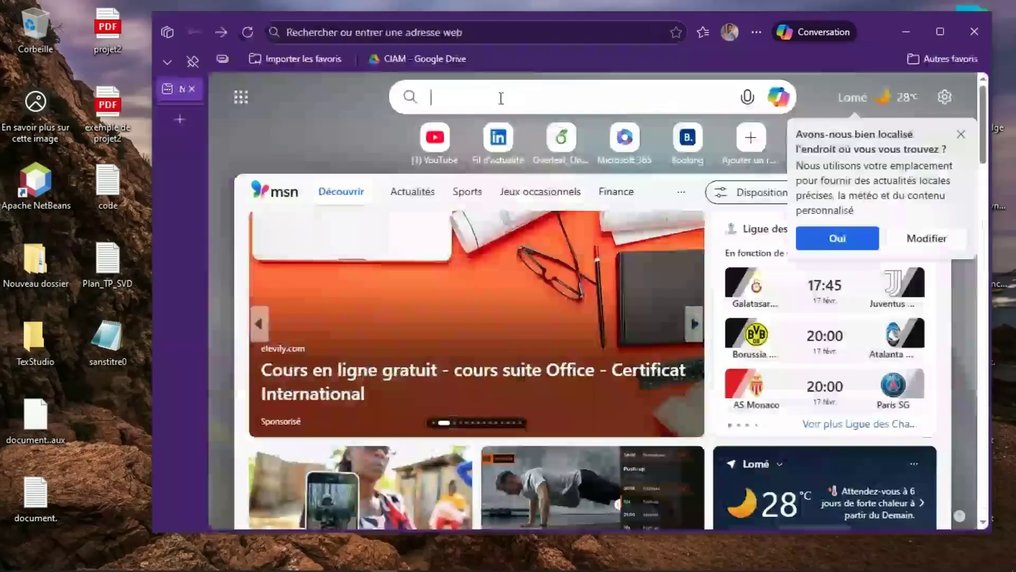
text(office)
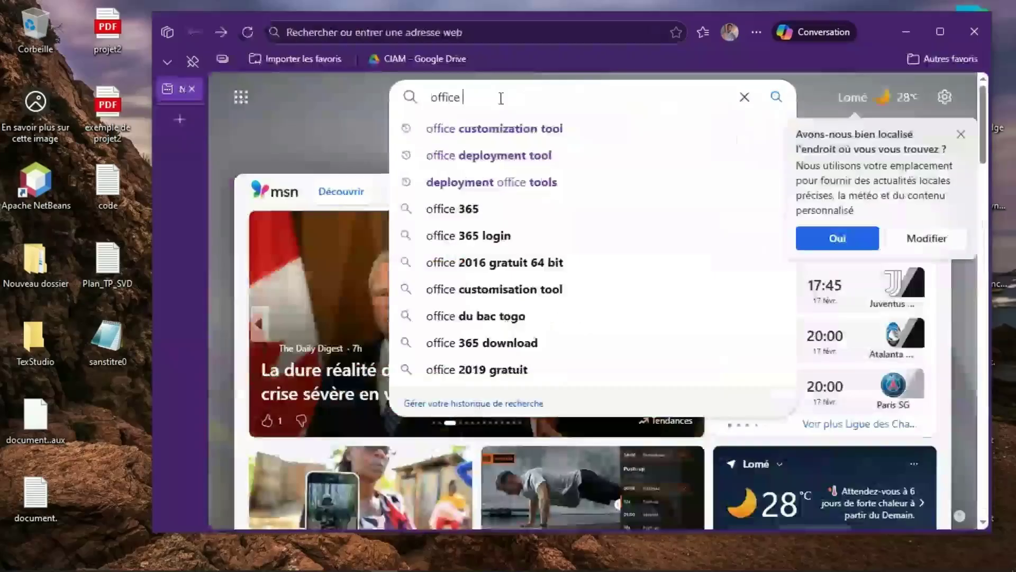
click(499, 156)
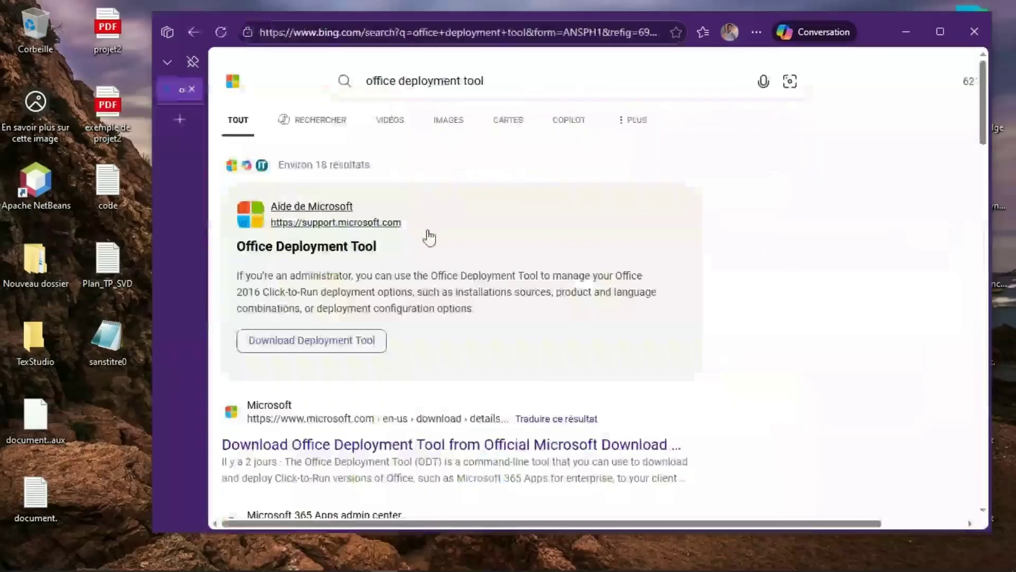
Step: Open the official Microsoft Download Center result and download the English Office Deployment Tool
scroll(429, 238, down, 3)
scroll(424, 302, down, 1)
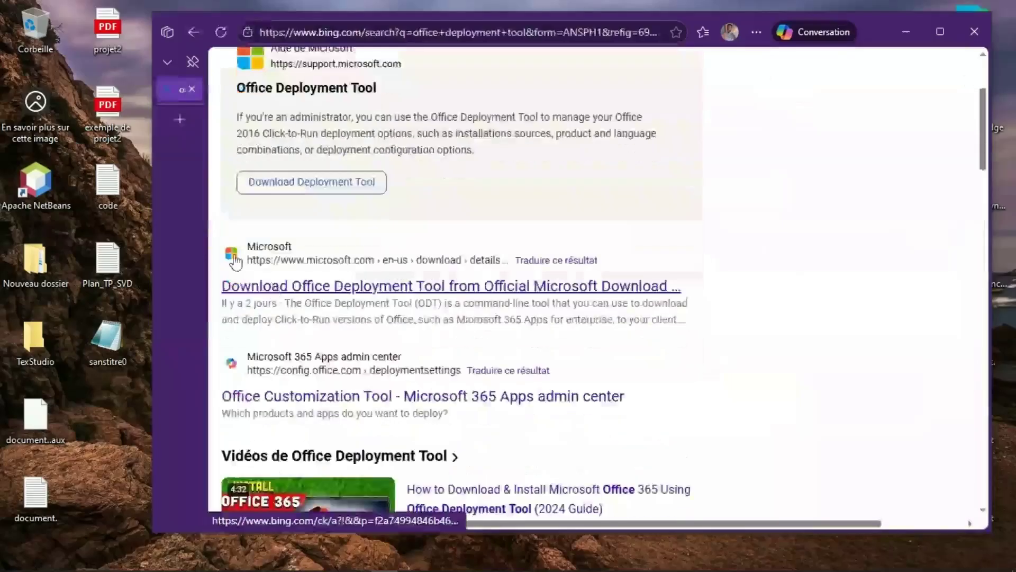
click(266, 290)
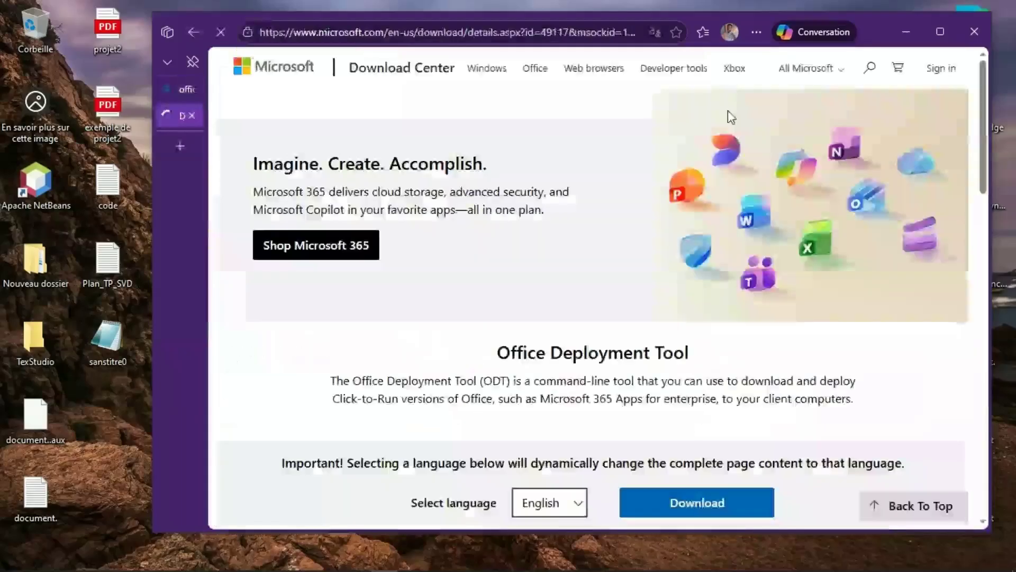
scroll(692, 361, down, 3)
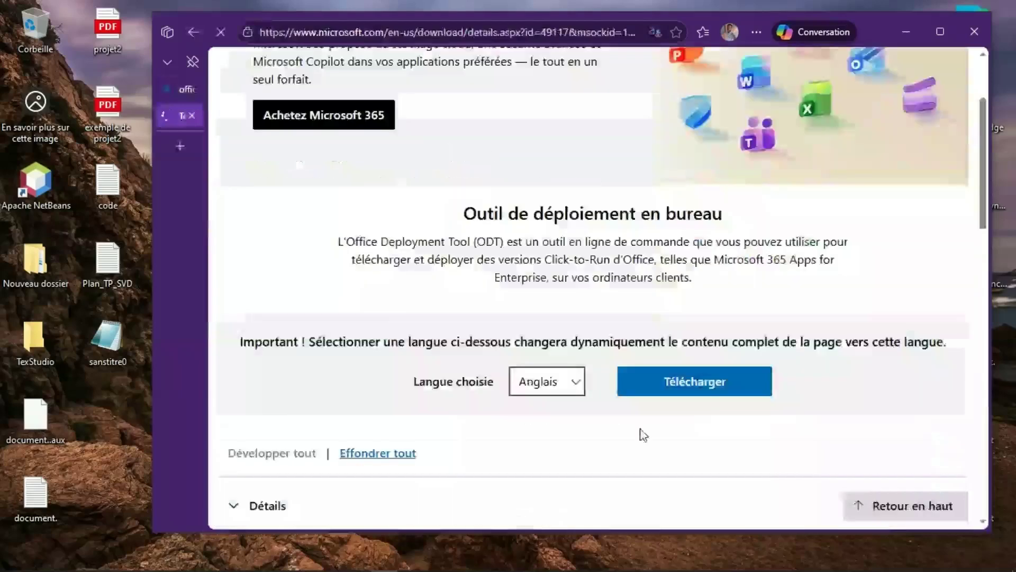
click(680, 382)
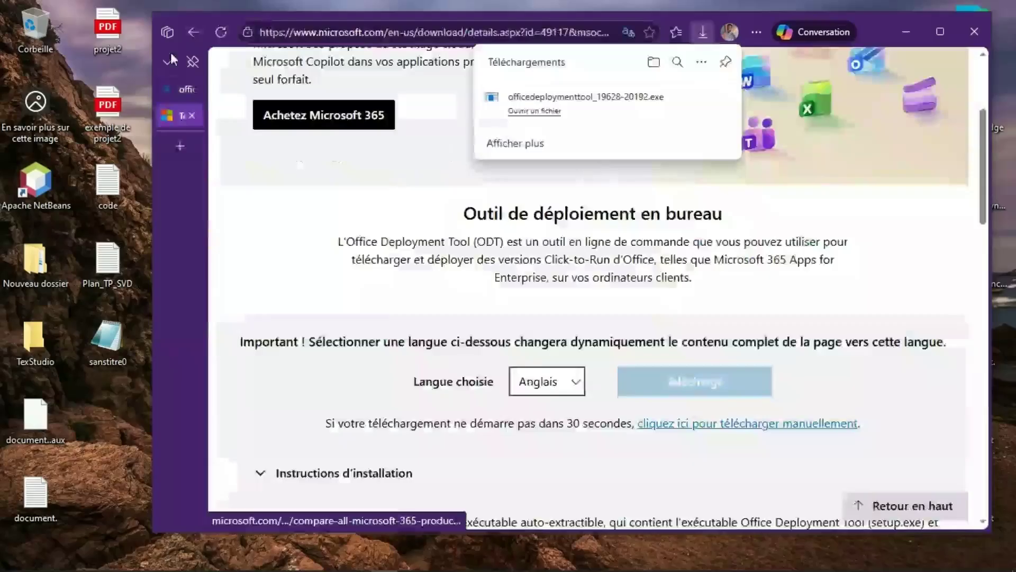
Step: Return to the browser's start page and search the web for "office customization tool"
click(191, 35)
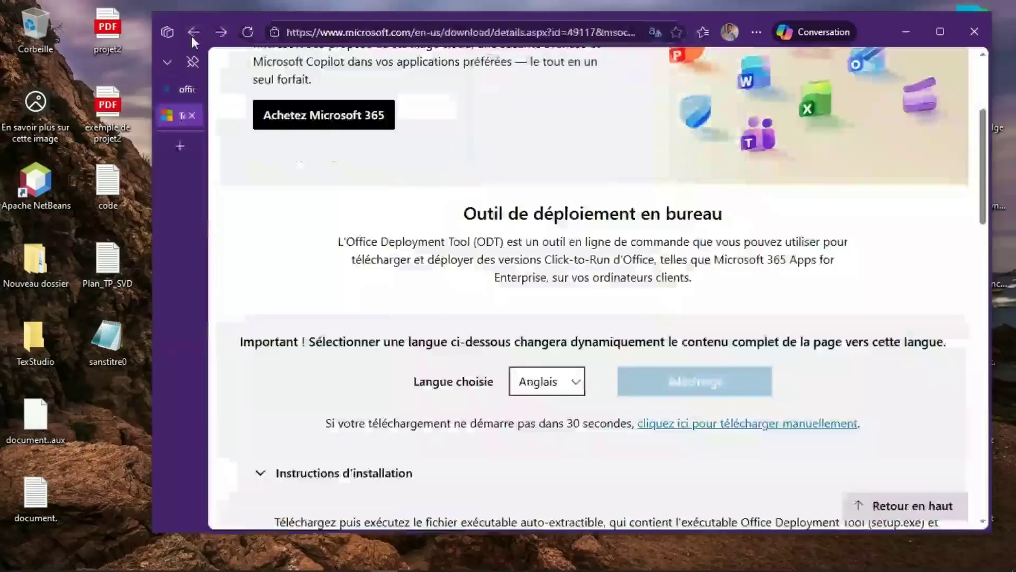
click(195, 35)
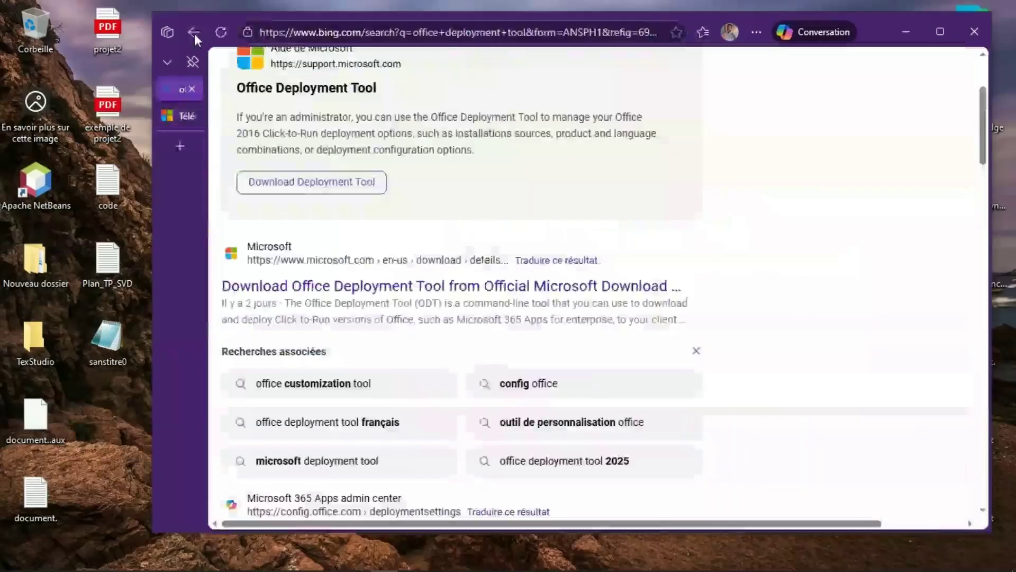
click(195, 33)
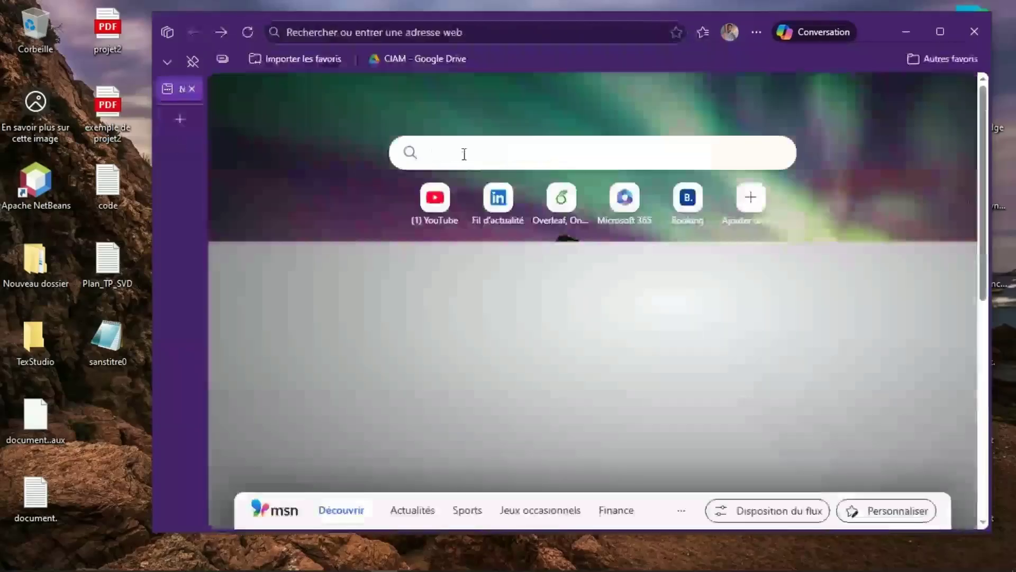
text(offi)
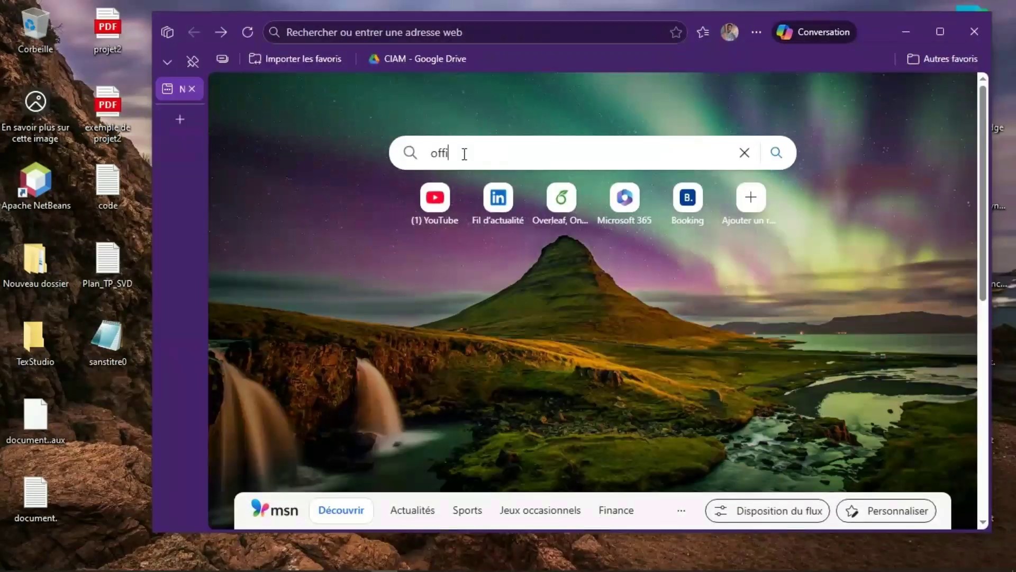
text(ce cu)
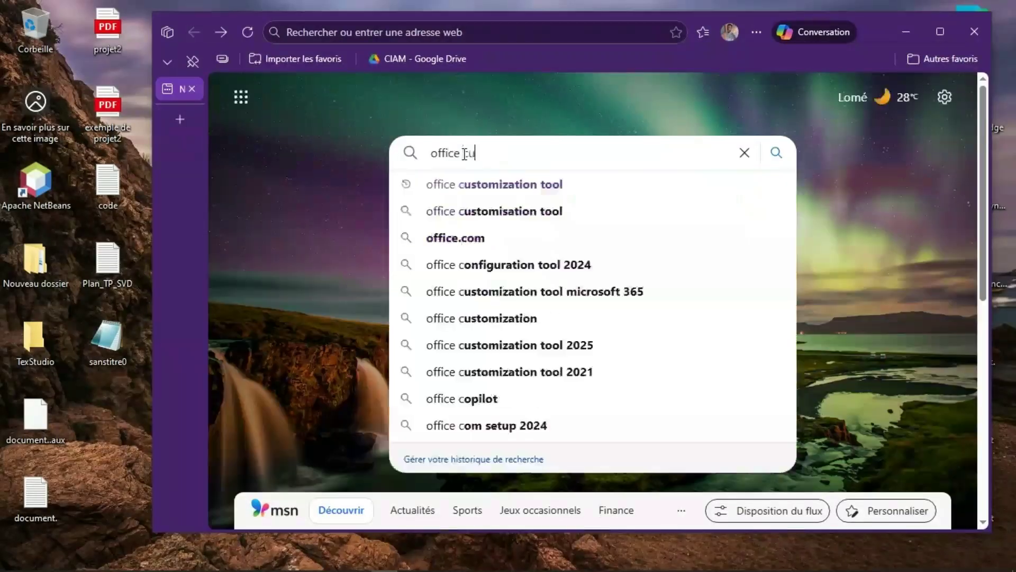
text(sto)
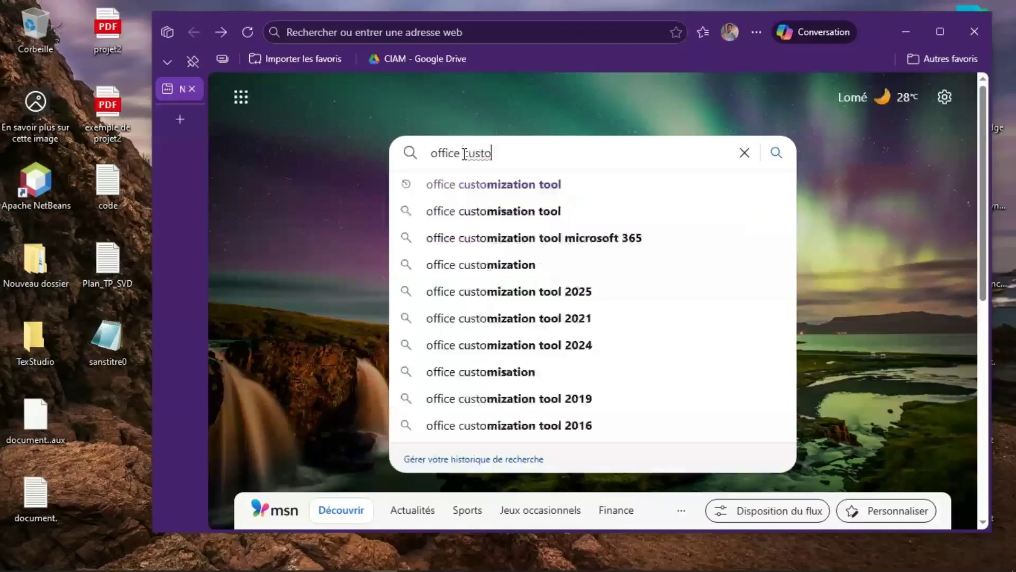
click(481, 185)
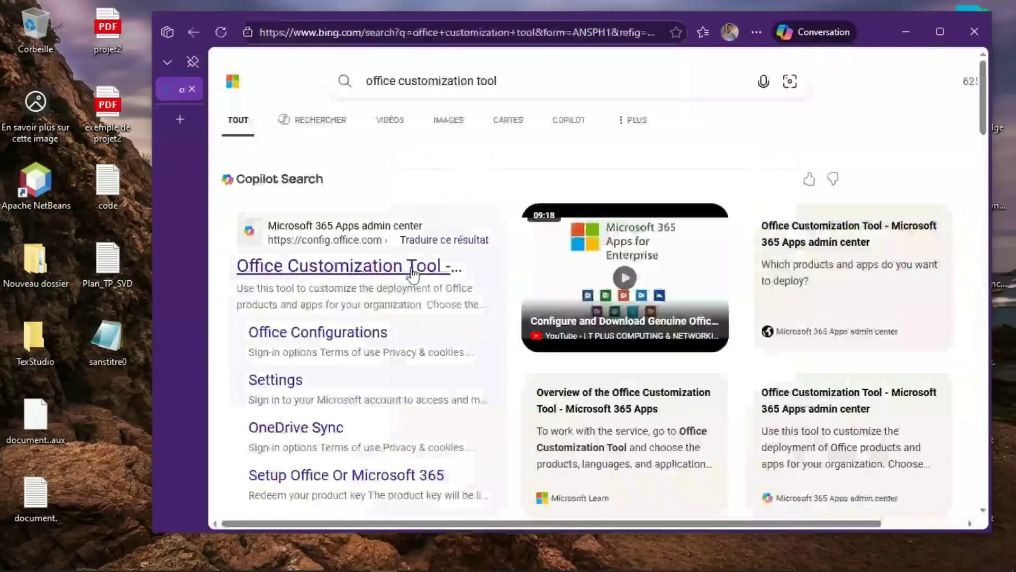
Step: Open the Office Customization Tool page of the Microsoft 365 Apps admin center from the search results
scroll(412, 274, down, 3)
scroll(412, 275, down, 4)
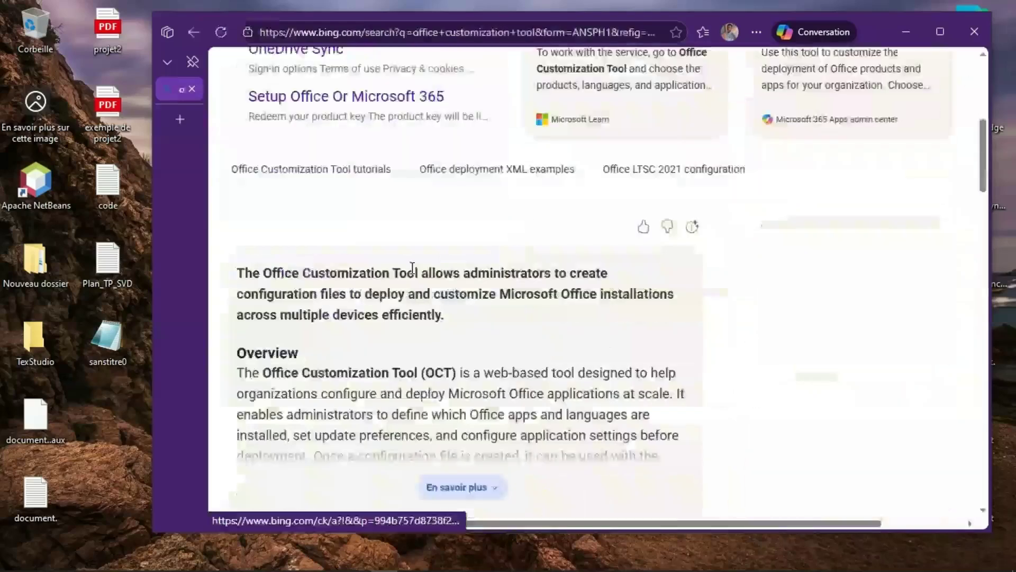
scroll(412, 271, down, 3)
scroll(413, 274, down, 3)
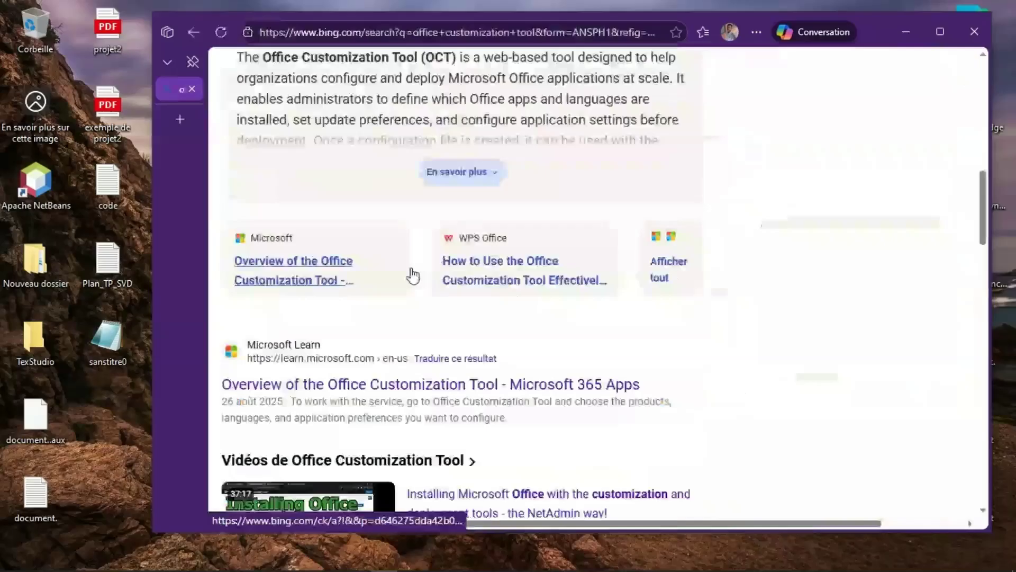
scroll(413, 275, up, 10)
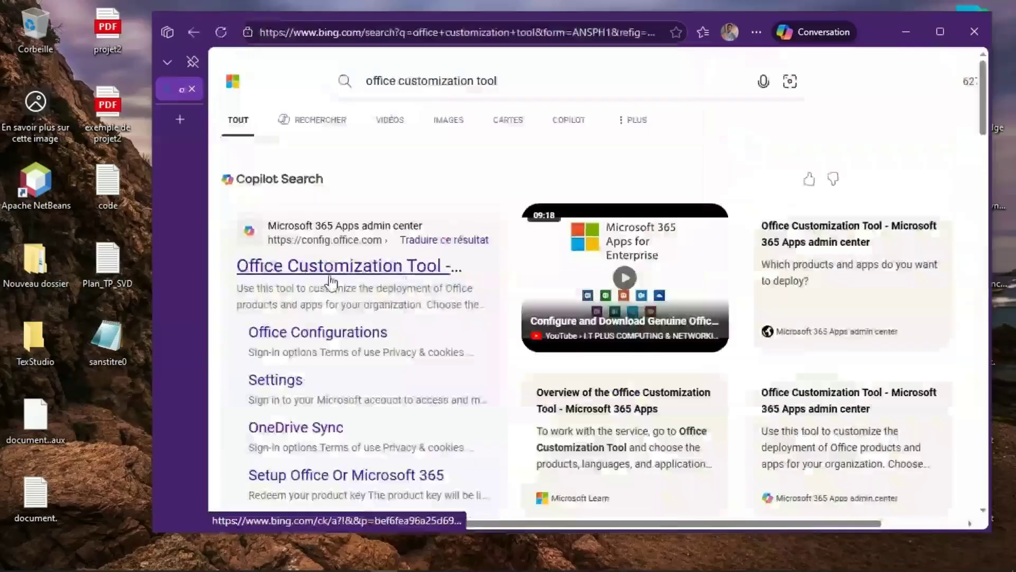
click(289, 271)
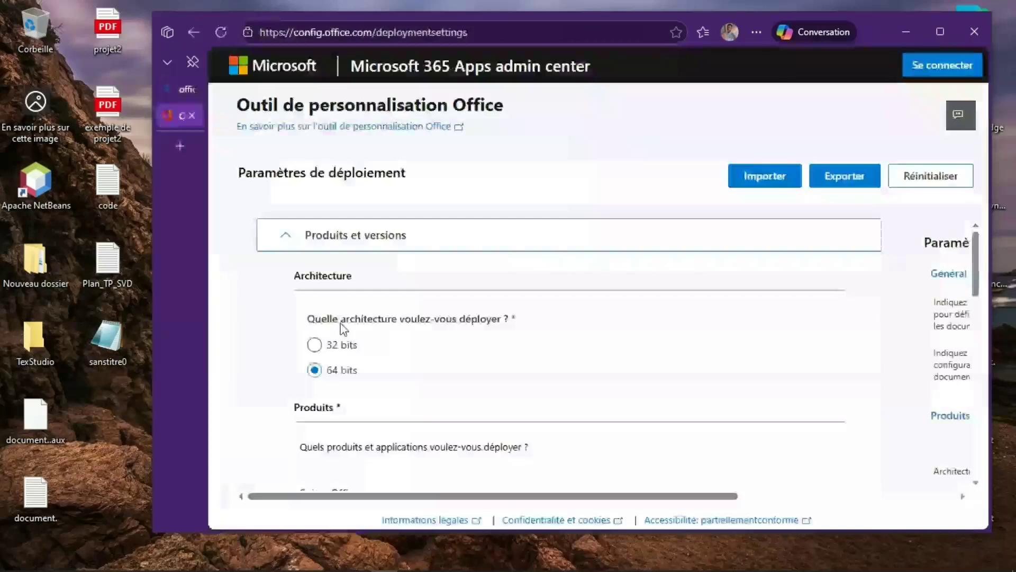
Step: Choose Office LTSC Professional Plus 2024 - Volume License as the Office suite to deploy
scroll(340, 323, down, 1)
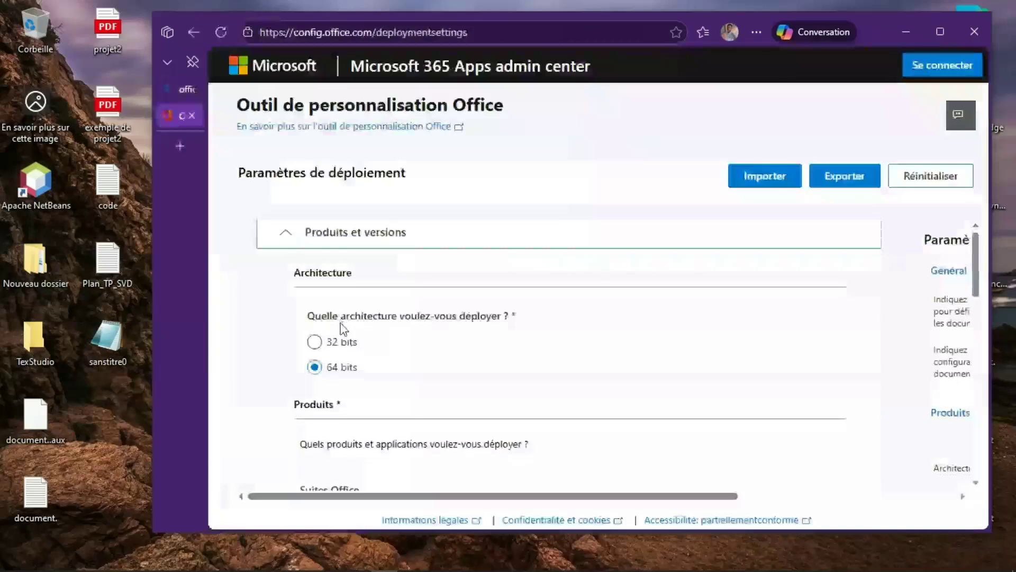
scroll(343, 328, down, 3)
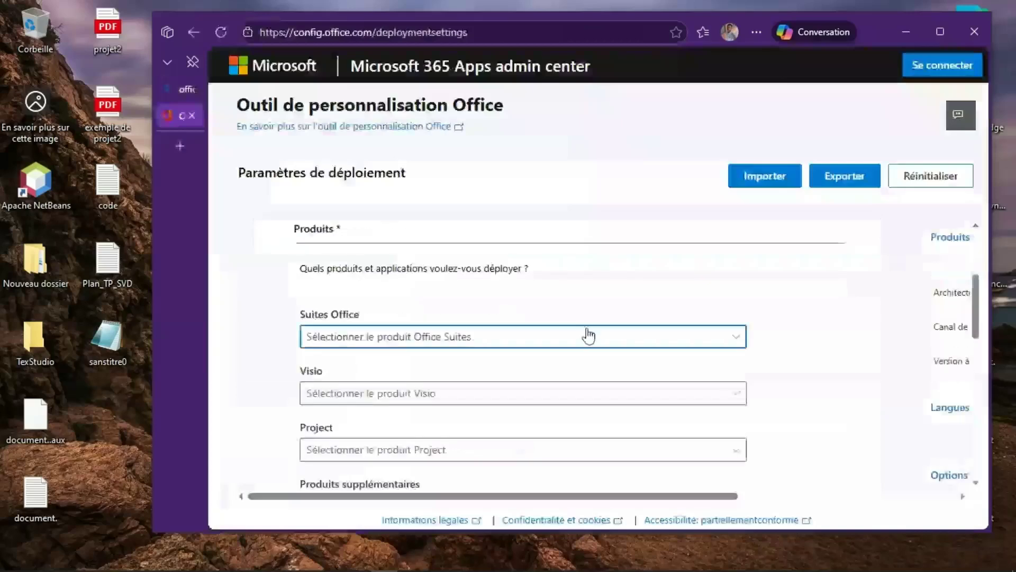
click(588, 336)
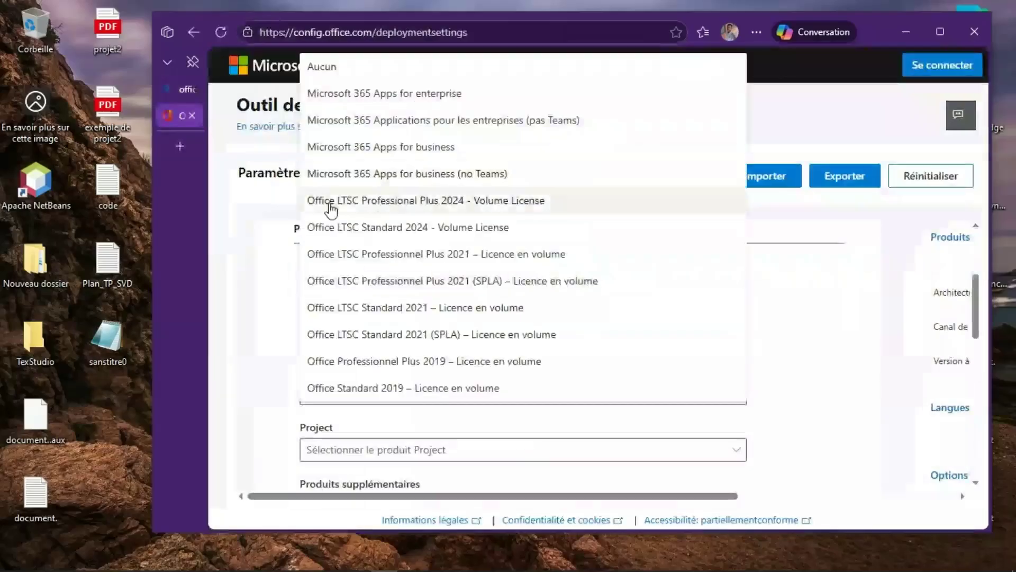
click(378, 203)
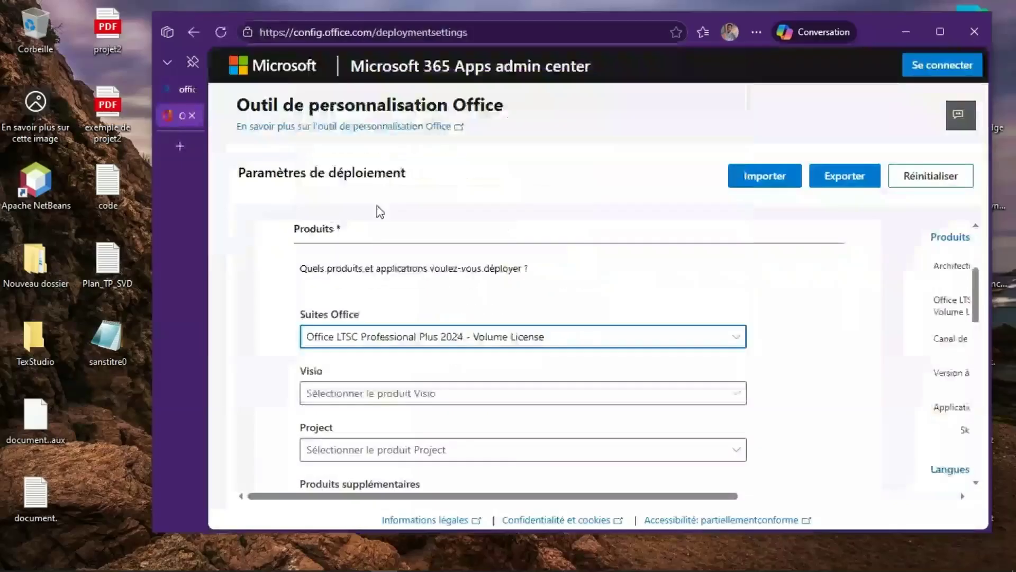
Step: Exclude Access, OneDrive Desktop and Publisher from the deployed applications and continue to the language settings
scroll(425, 281, down, 10)
scroll(426, 281, down, 3)
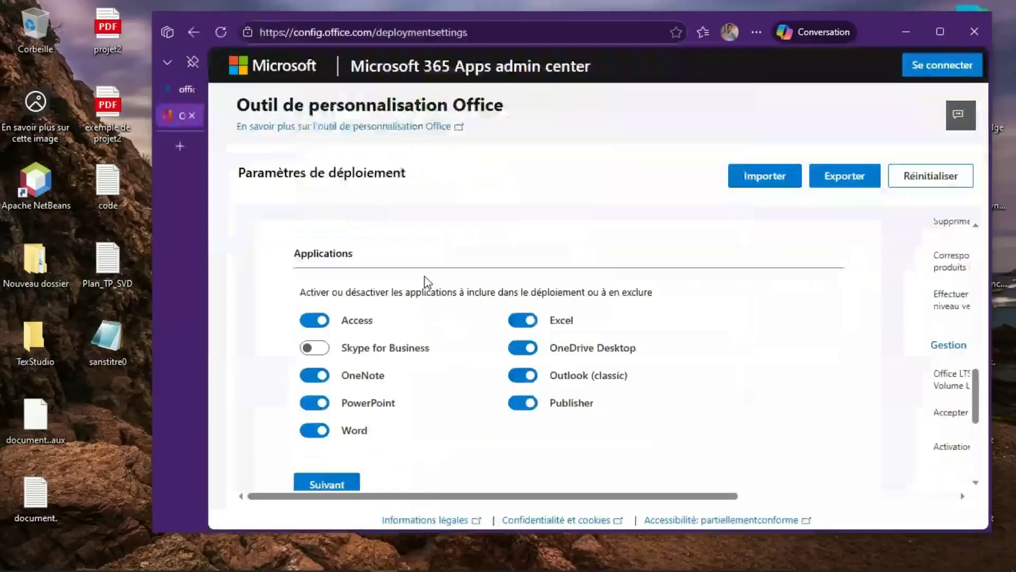
scroll(428, 281, up, 1)
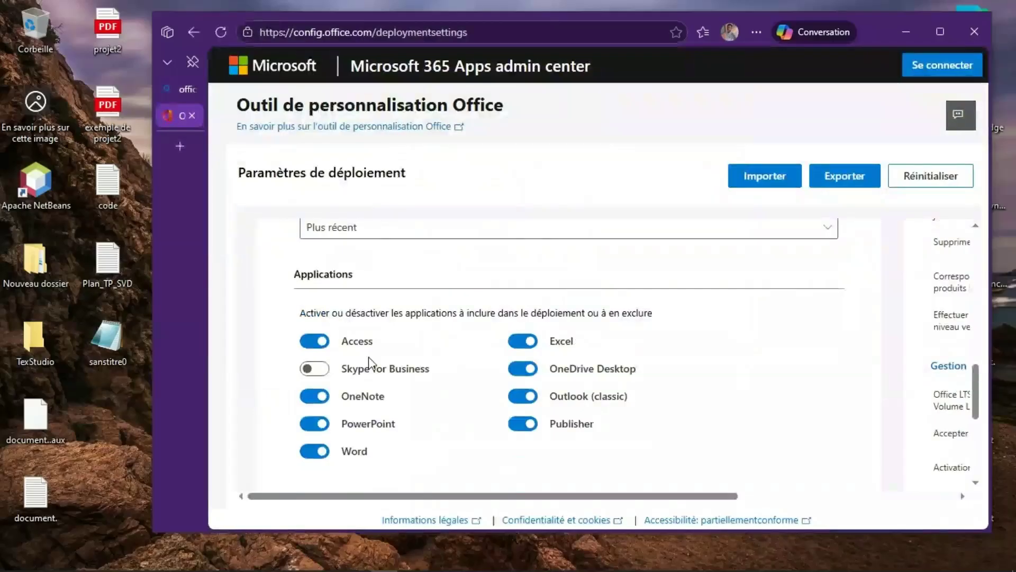
click(319, 341)
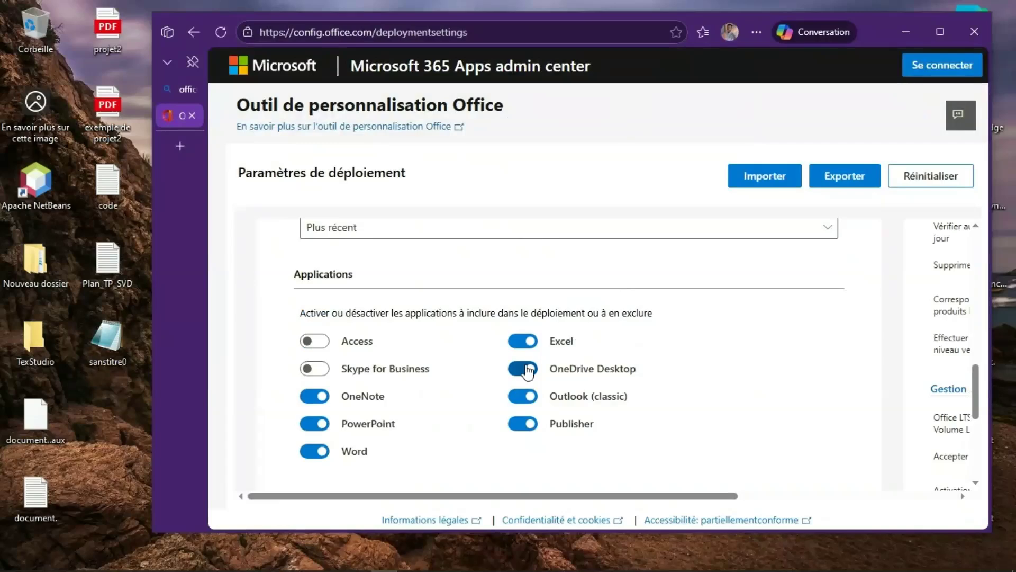
click(525, 369)
click(526, 425)
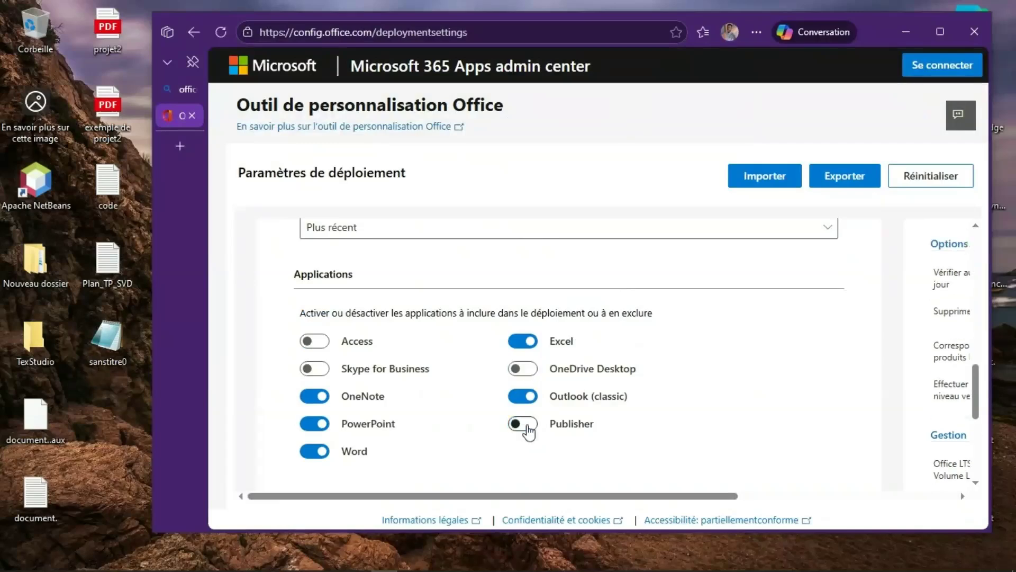
scroll(528, 431, down, 1)
scroll(528, 433, down, 3)
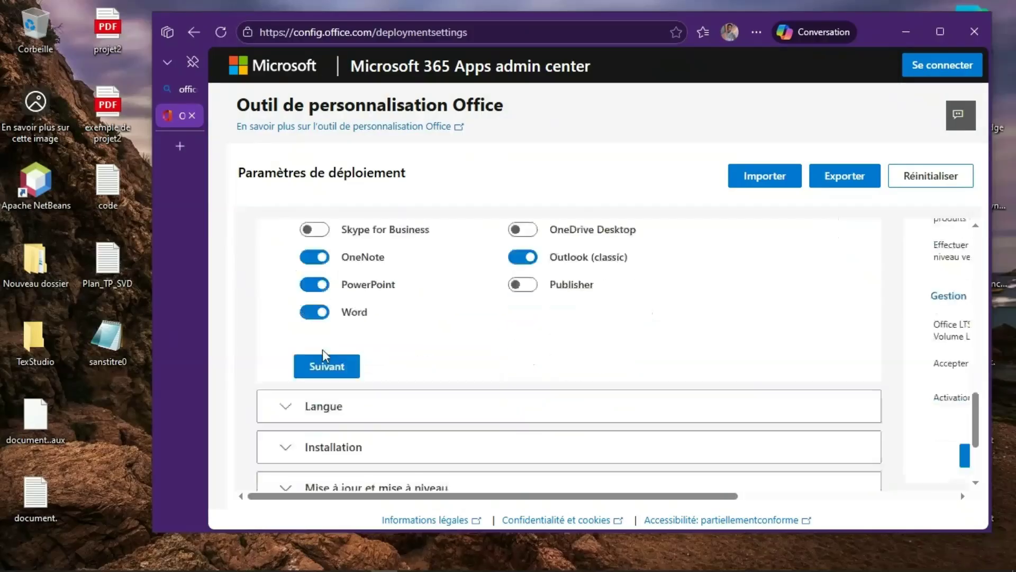
click(322, 349)
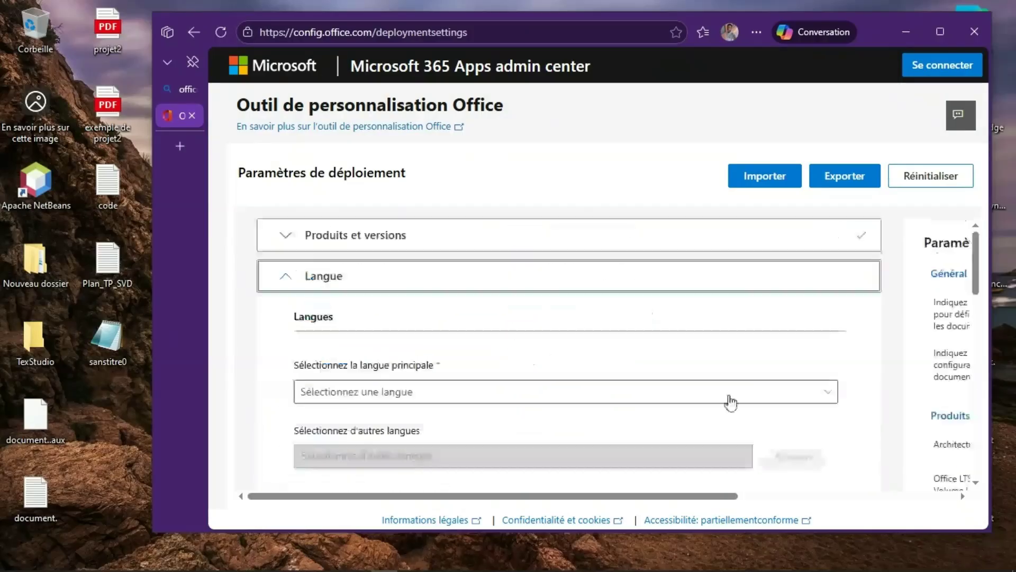
Step: Set the primary language to Français (France) without additional languages and continue to the installation options
click(825, 398)
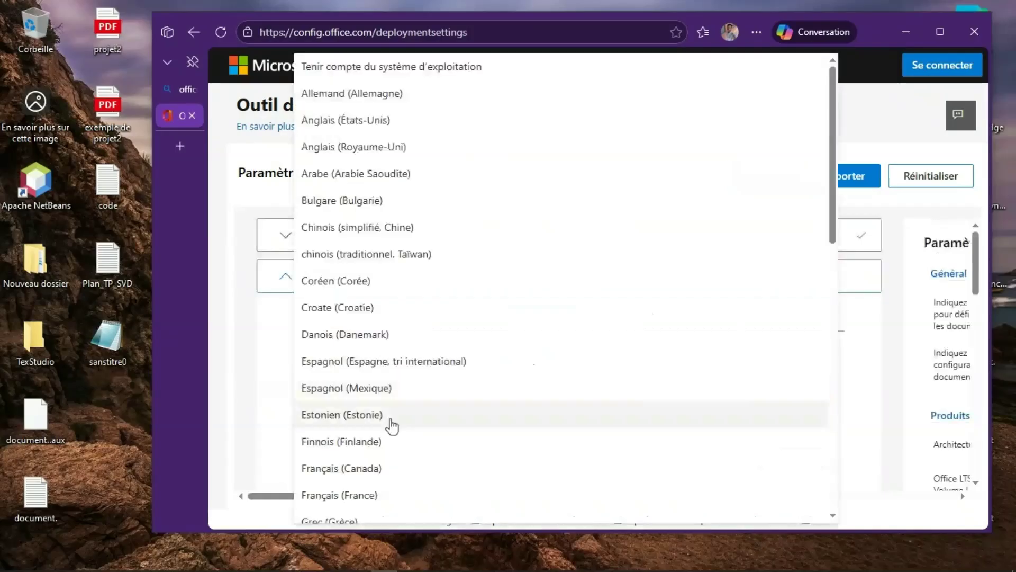
scroll(392, 425, down, 1)
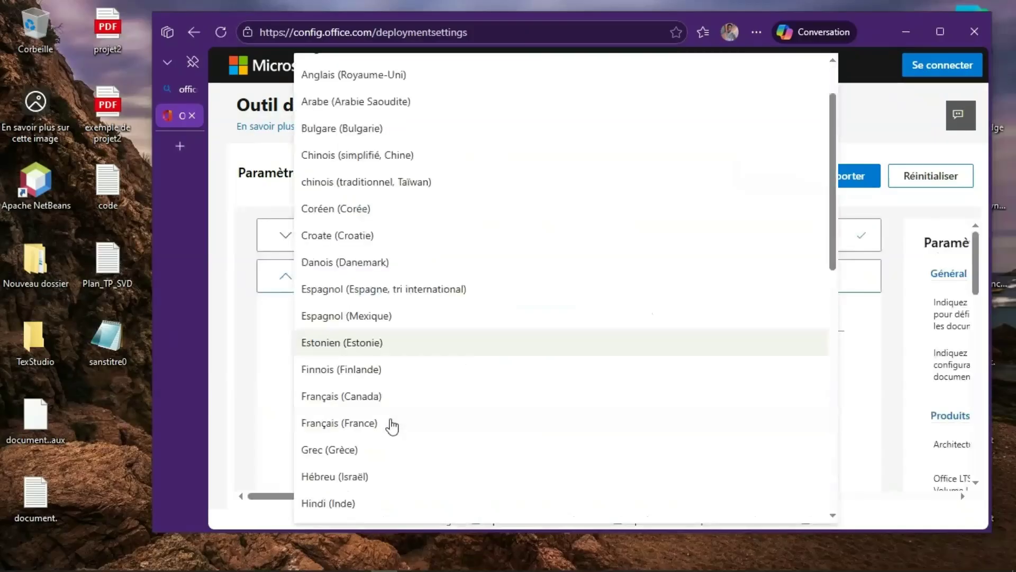
scroll(392, 427, down, 1)
click(369, 418)
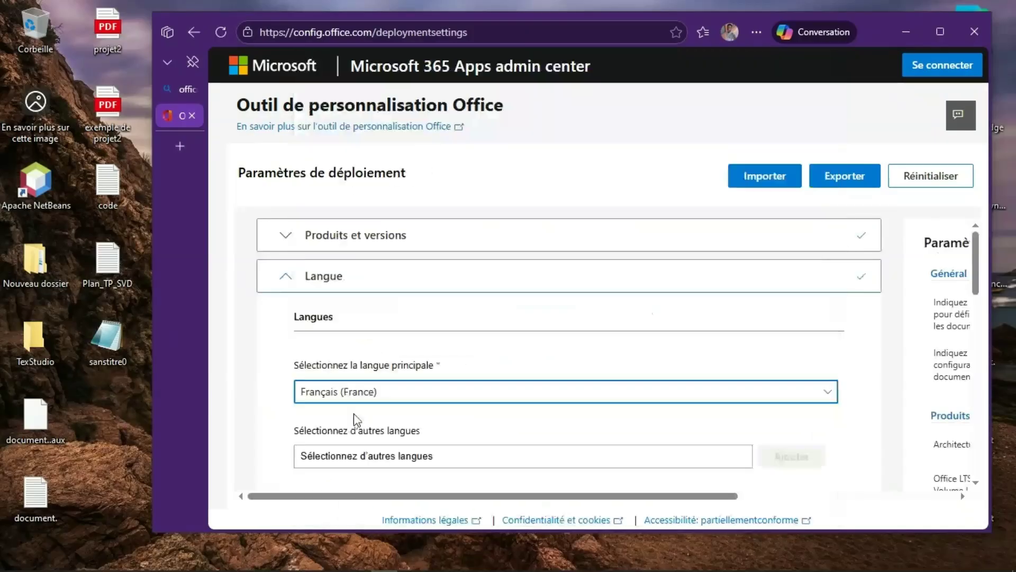
scroll(369, 418, down, 1)
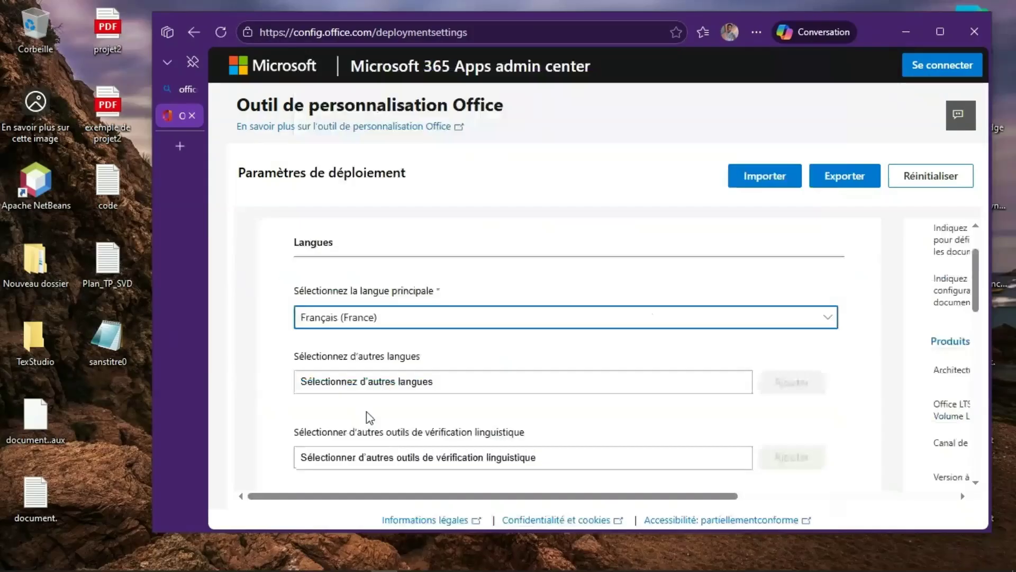
scroll(368, 418, down, 2)
scroll(367, 417, down, 1)
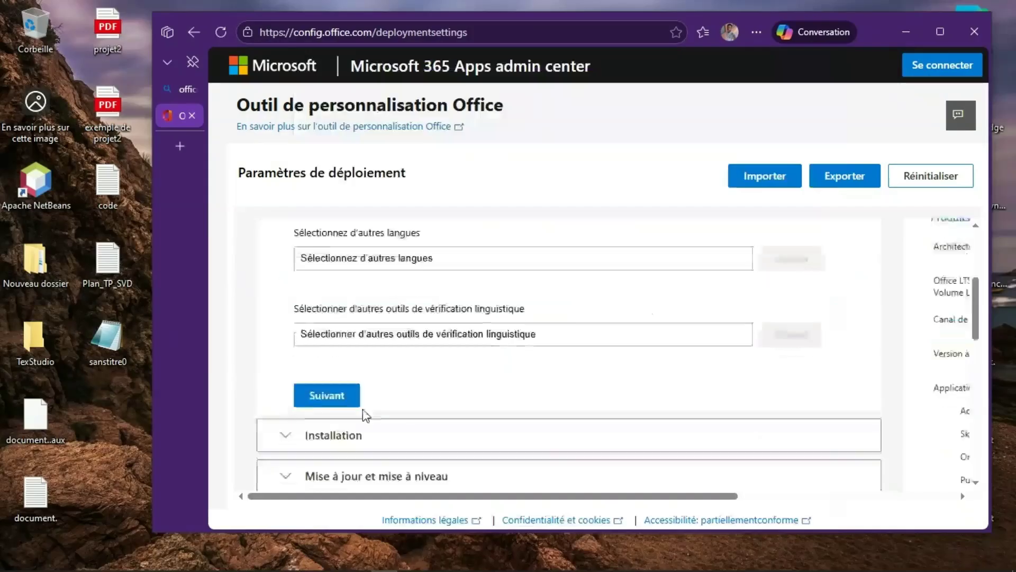
click(341, 398)
Step: Keep the default installation options, deploying from the content delivery network (CDN), and continue to the update and upgrade settings
scroll(342, 398, down, 1)
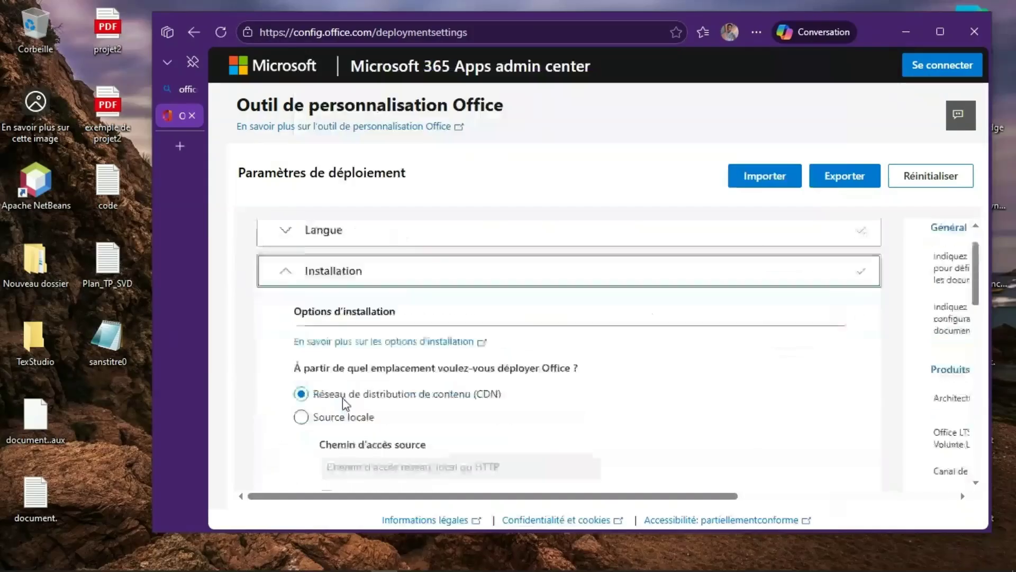
scroll(342, 398, down, 5)
scroll(340, 404, down, 2)
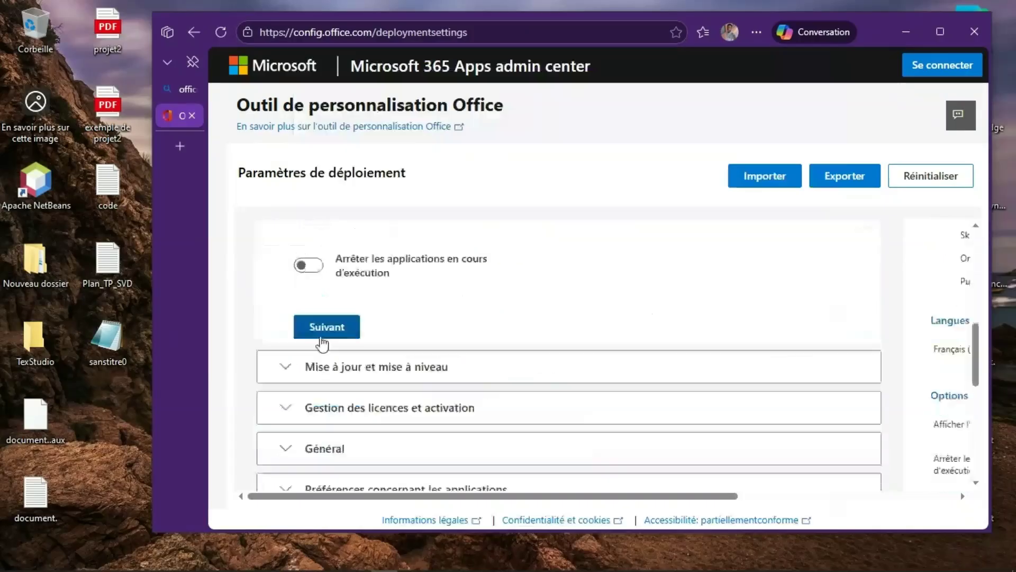
click(321, 338)
Step: Keep the default update and upgrade options and continue to the licensing and activation settings
scroll(324, 343, down, 3)
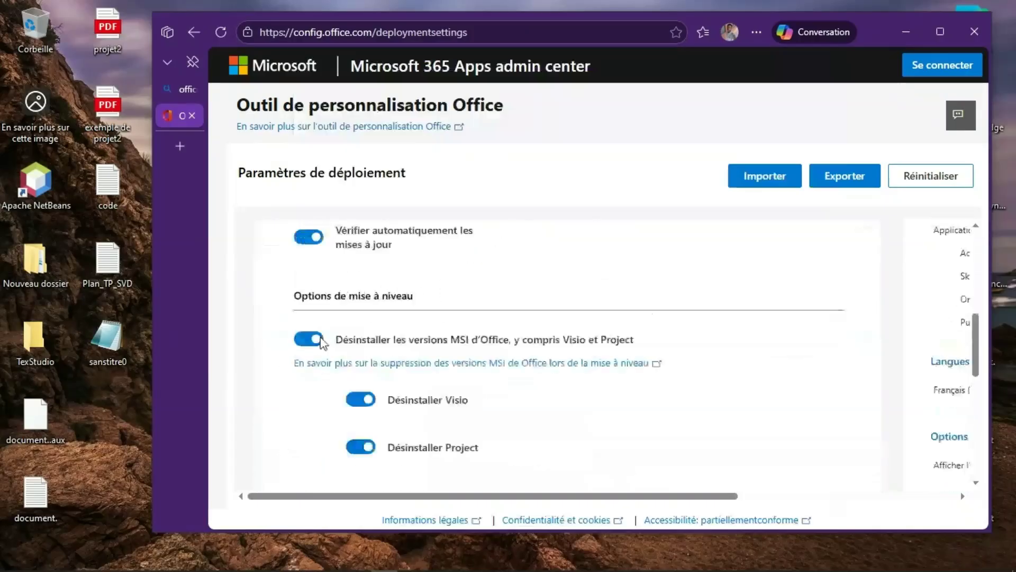
scroll(323, 343, down, 4)
scroll(320, 337, down, 1)
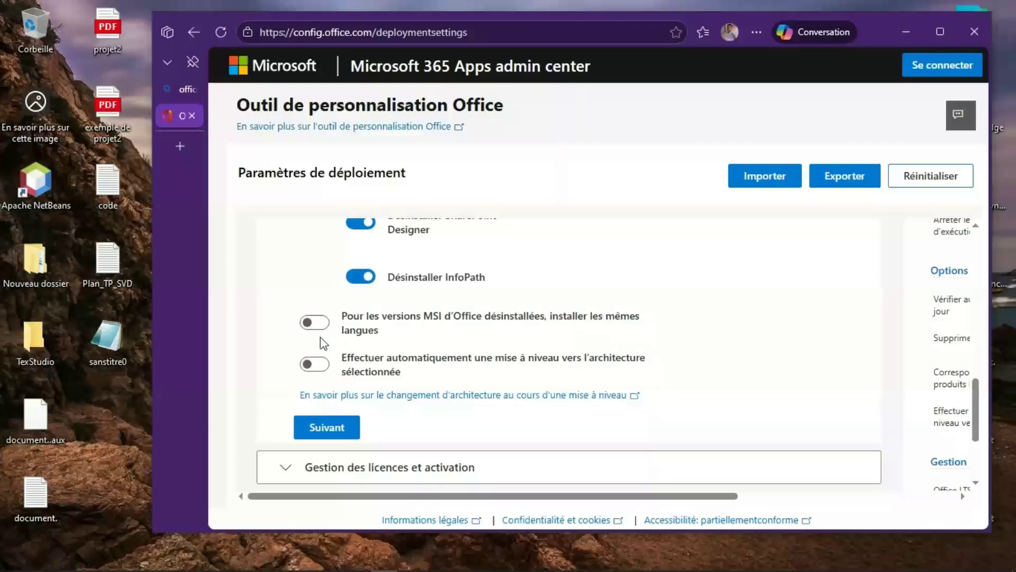
scroll(322, 332, down, 2)
click(325, 320)
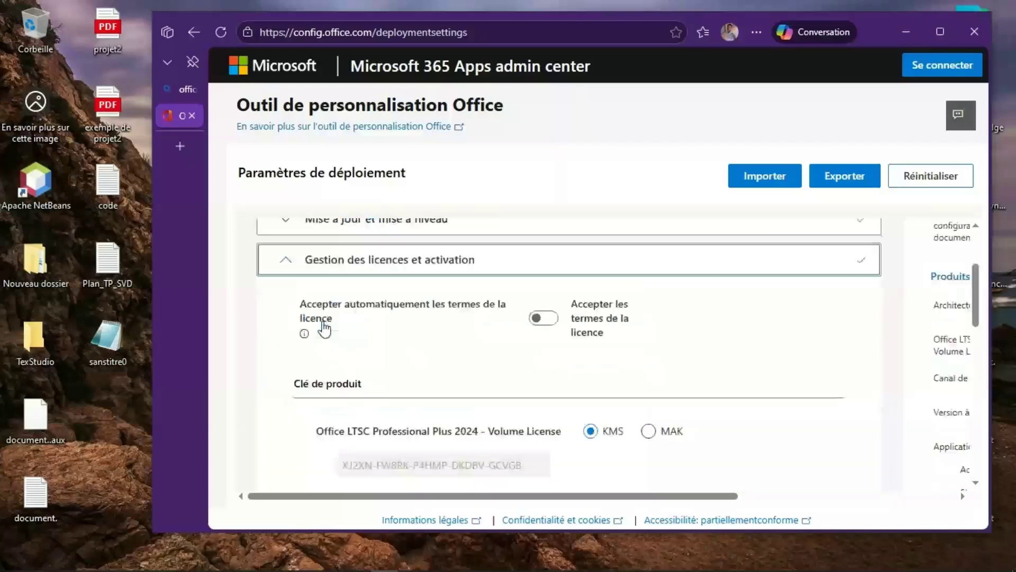
Step: Keep KMS licensing, leave the general organization name and description empty, and continue to the application preferences
scroll(325, 328, down, 5)
scroll(326, 327, down, 1)
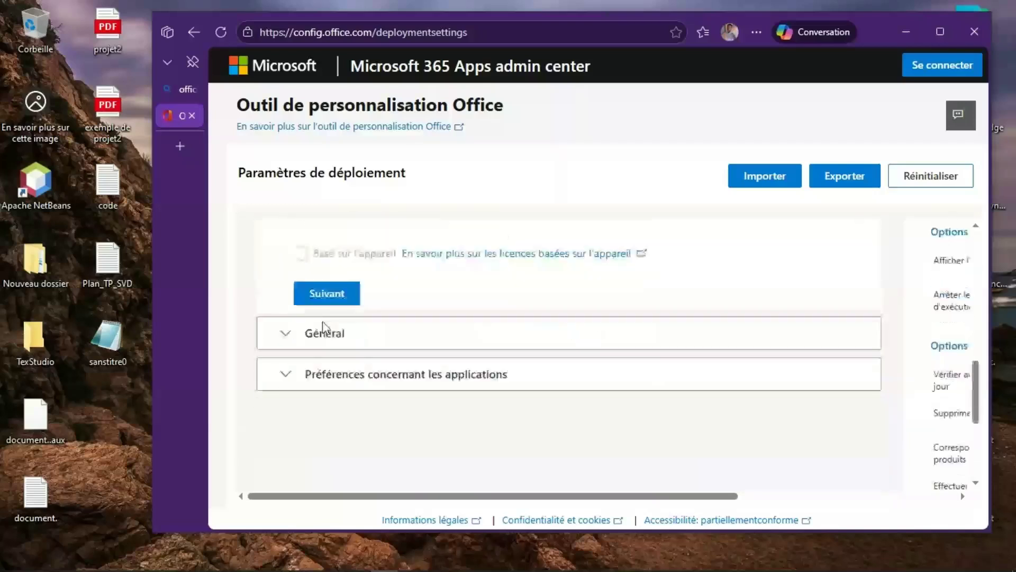
click(324, 330)
scroll(325, 306, down, 3)
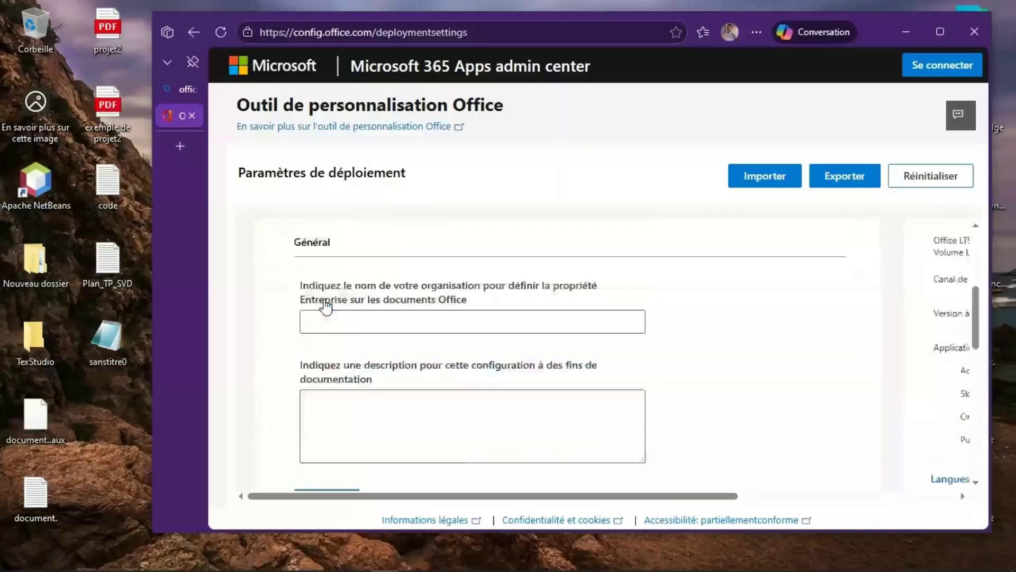
scroll(324, 308, down, 5)
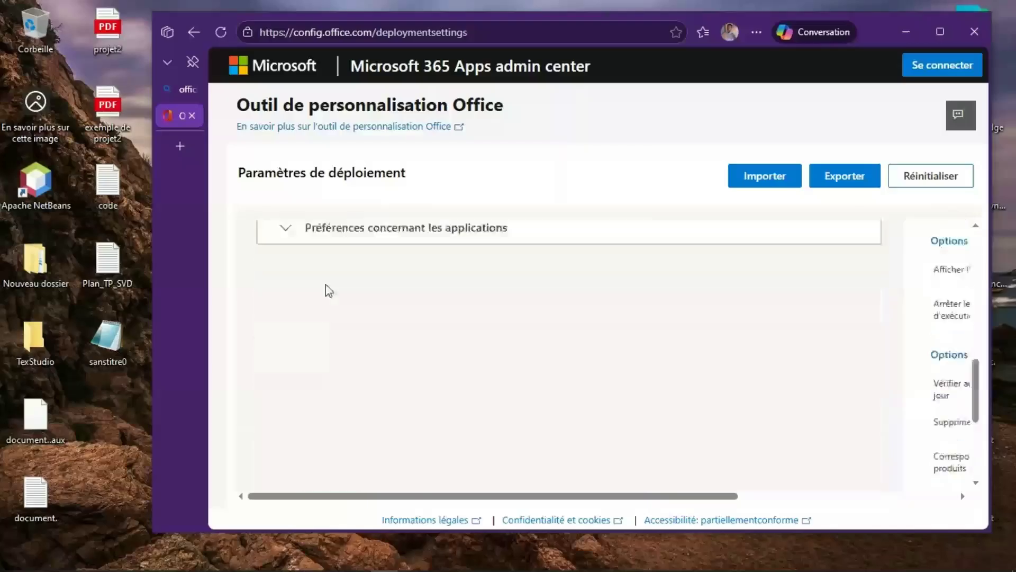
scroll(328, 291, up, 2)
click(327, 285)
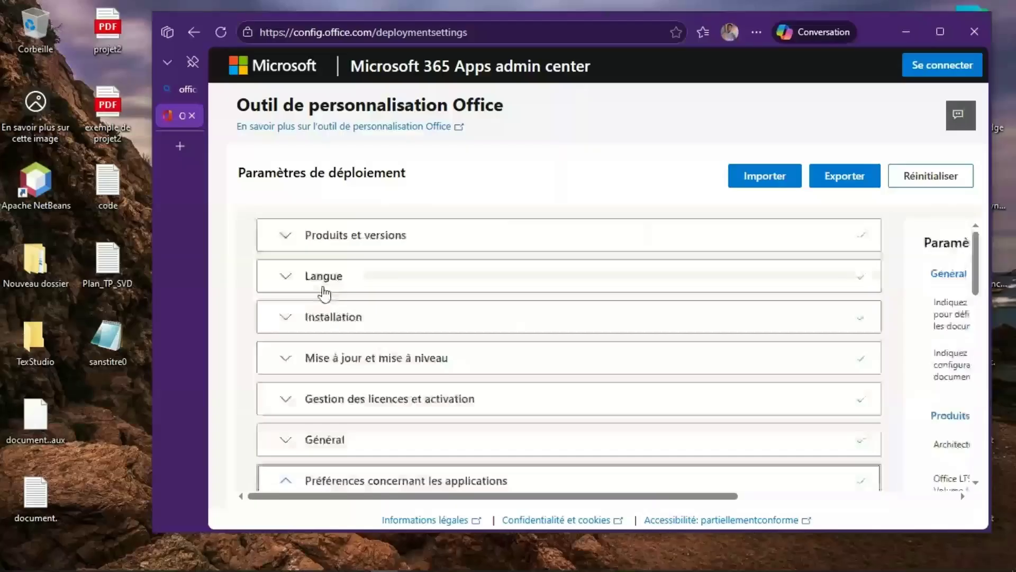
Step: Leave the application preferences at their defaults and finish the deployment configuration
scroll(330, 305, down, 10)
scroll(331, 289, up, 3)
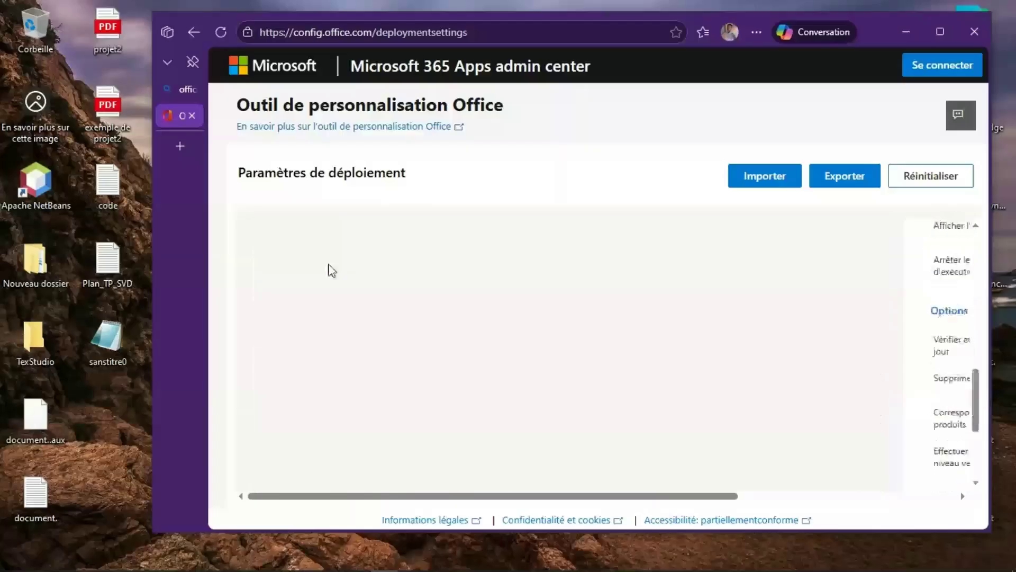
scroll(332, 270, up, 5)
scroll(330, 270, down, 5)
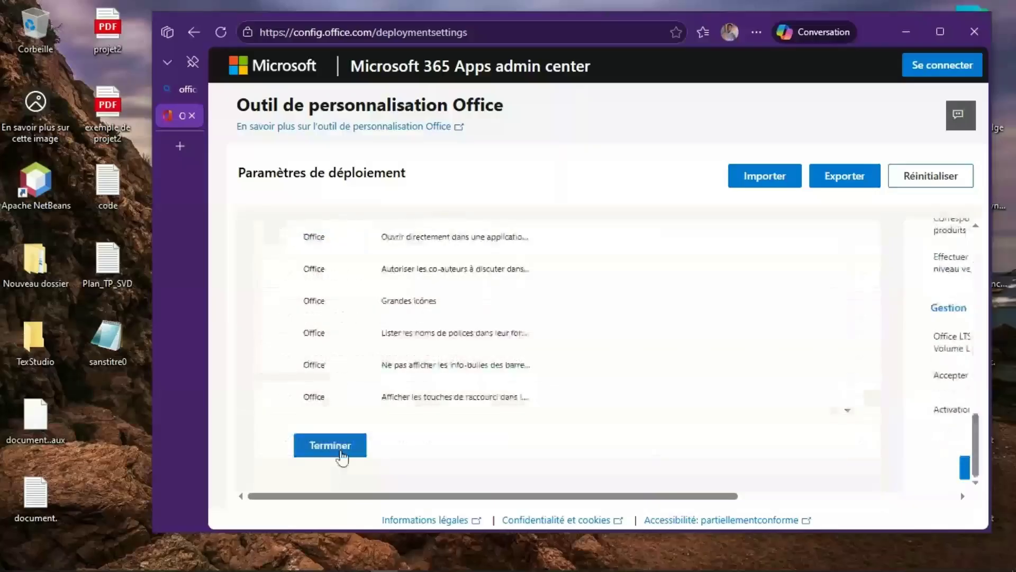
click(330, 445)
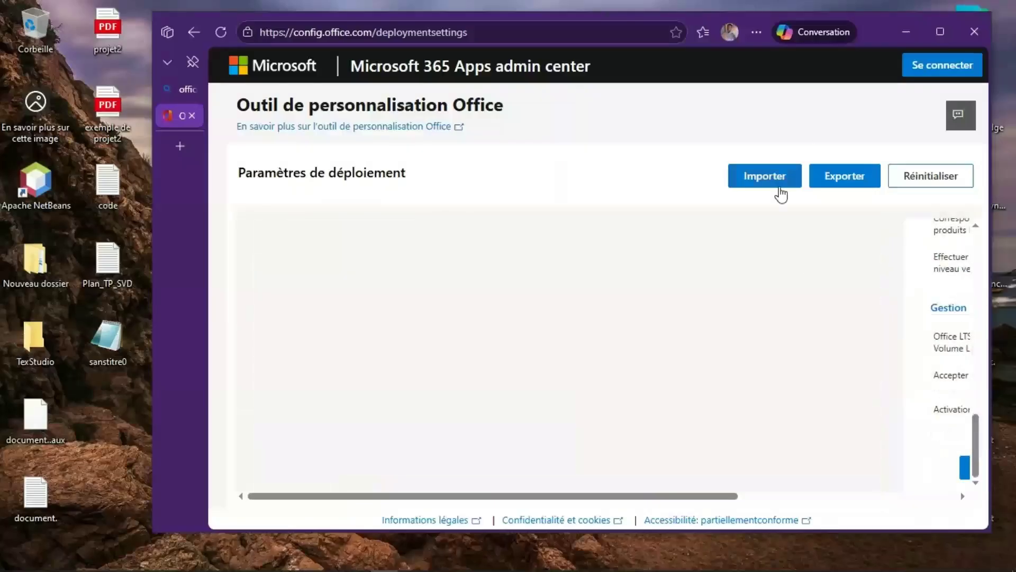
Step: Start exporting the configuration and set the default file format to Office Open XML
click(839, 187)
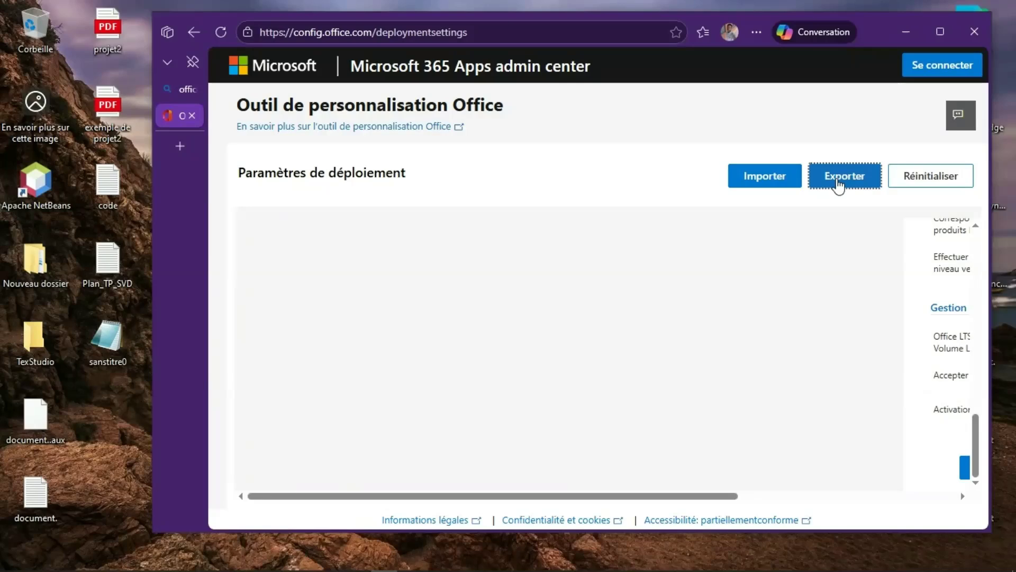
click(838, 183)
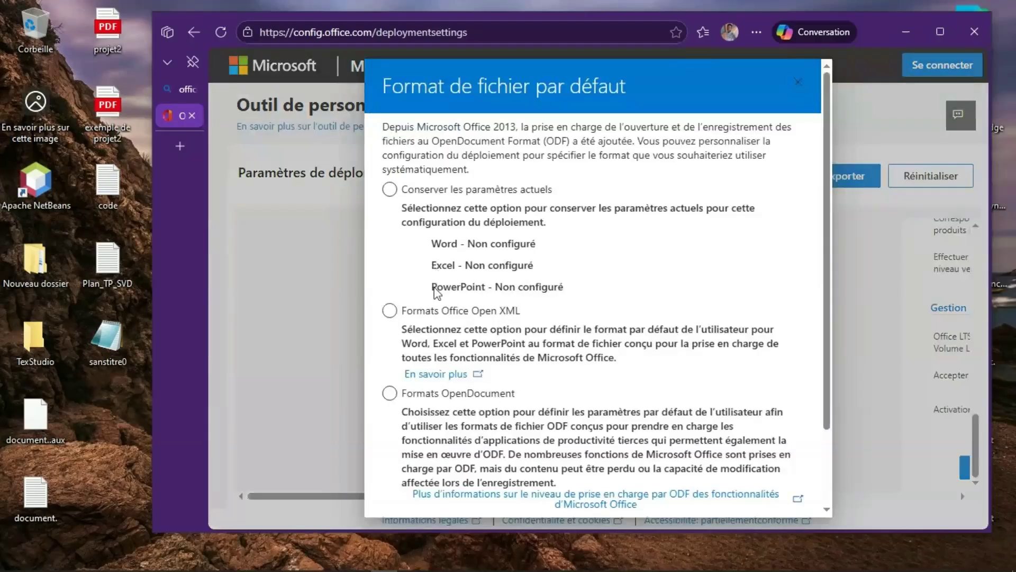
click(481, 315)
scroll(561, 388, down, 2)
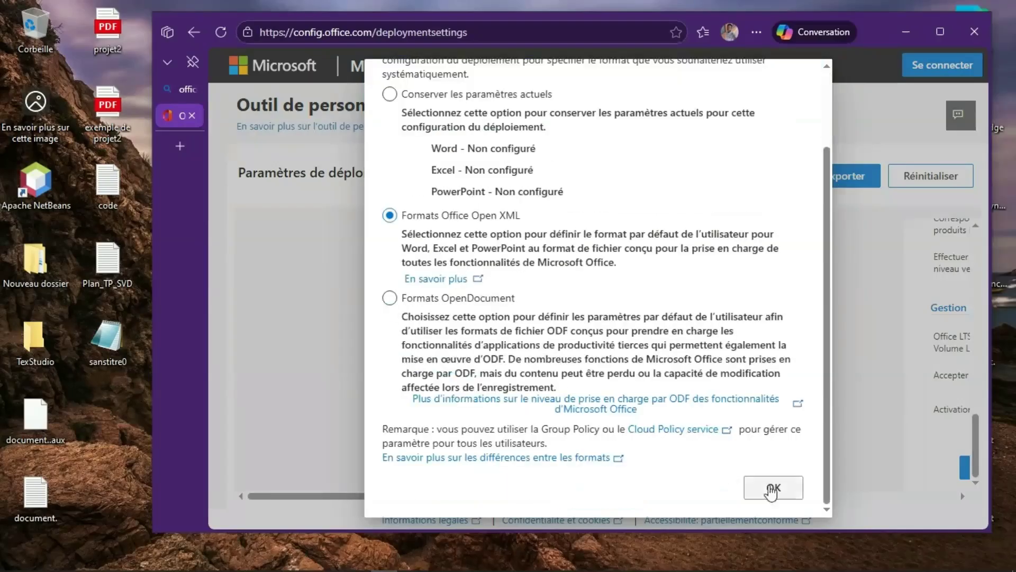
click(772, 490)
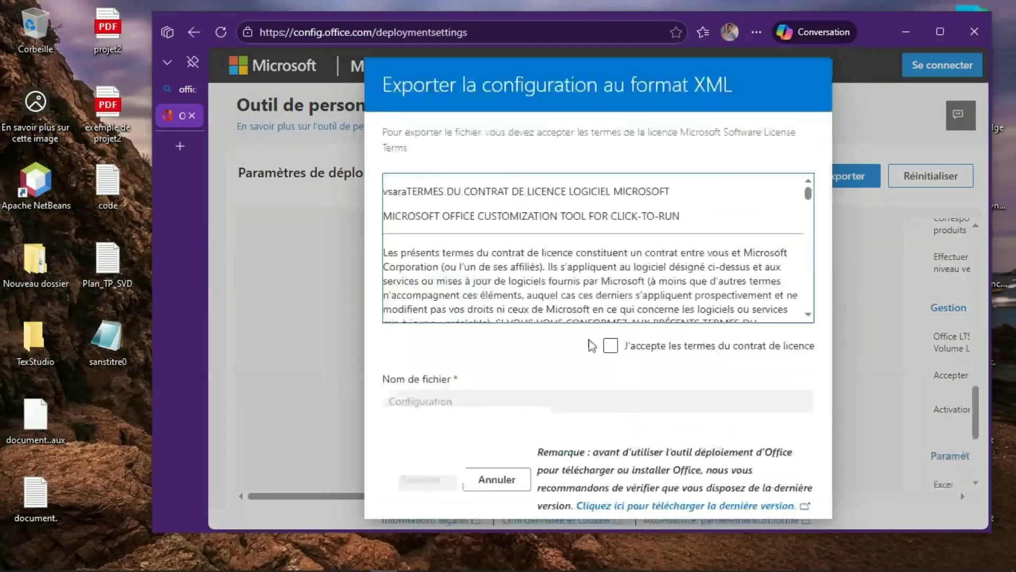
Step: Accept the licence terms, export the configuration under the file name Configuration, and keep the downloaded Configuration.xml
click(611, 347)
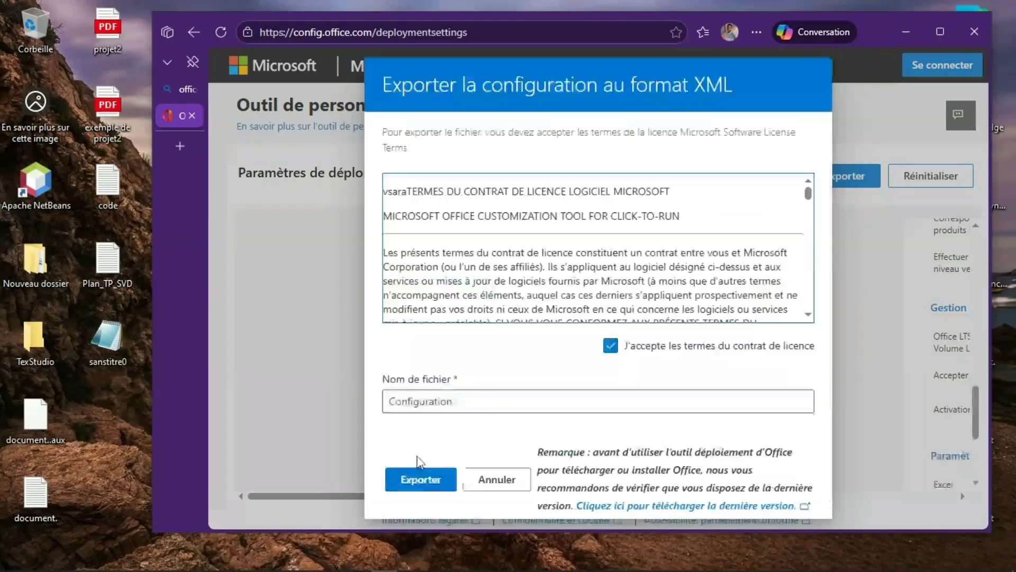
click(420, 479)
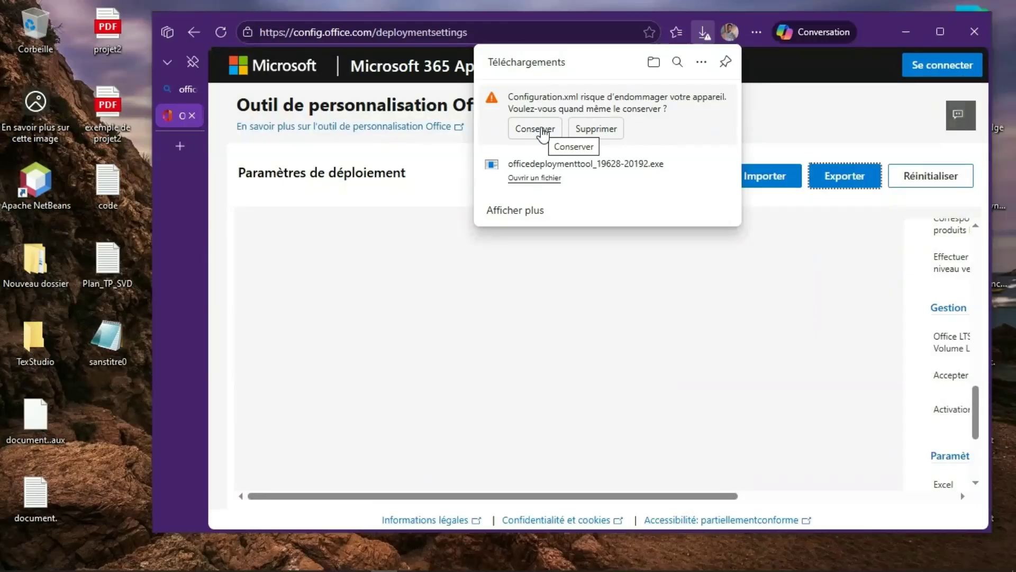
click(543, 129)
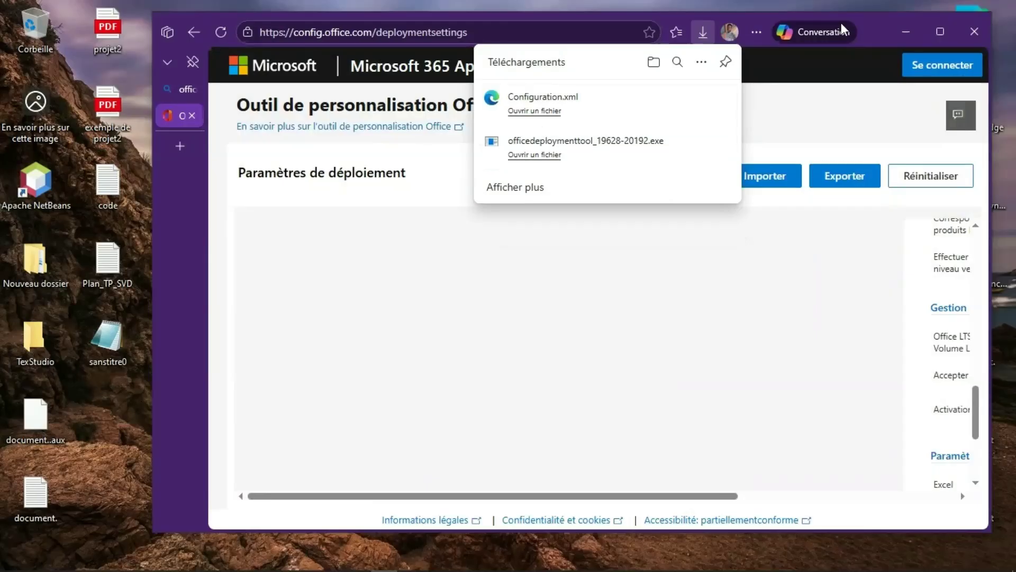
Step: Minimize the browser and open the Téléchargements folder in File Explorer
click(906, 31)
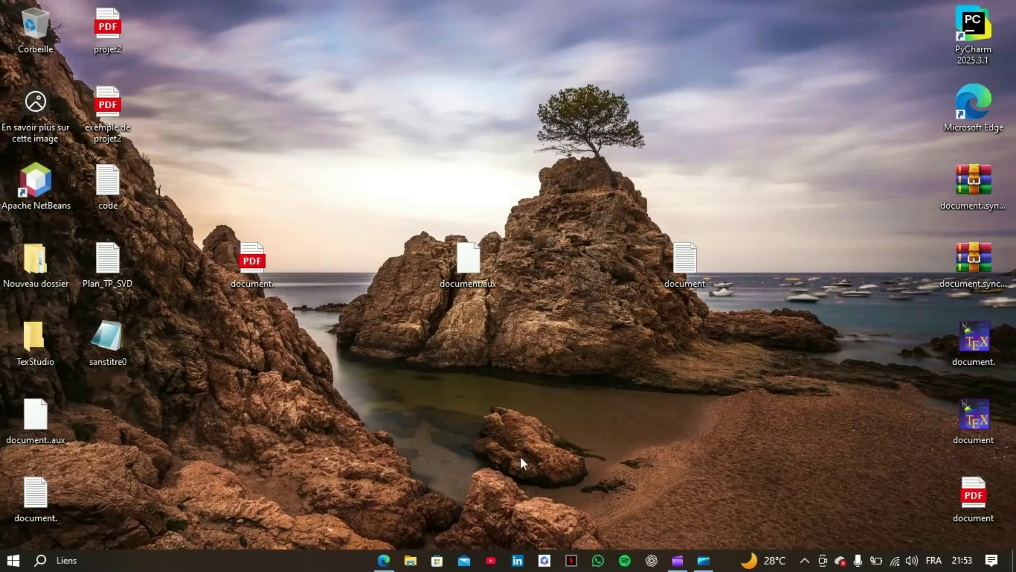
click(409, 563)
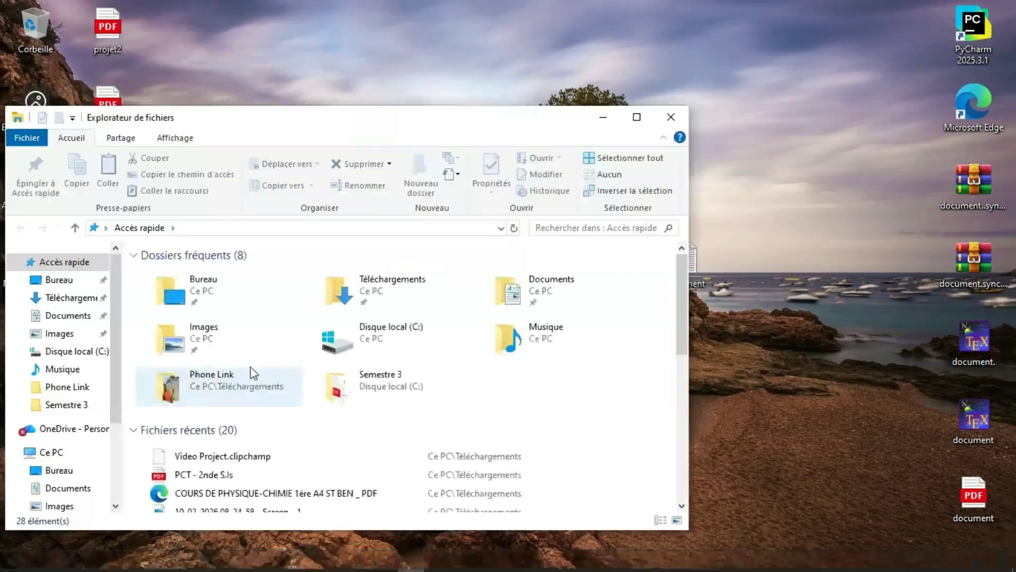
double_click(344, 302)
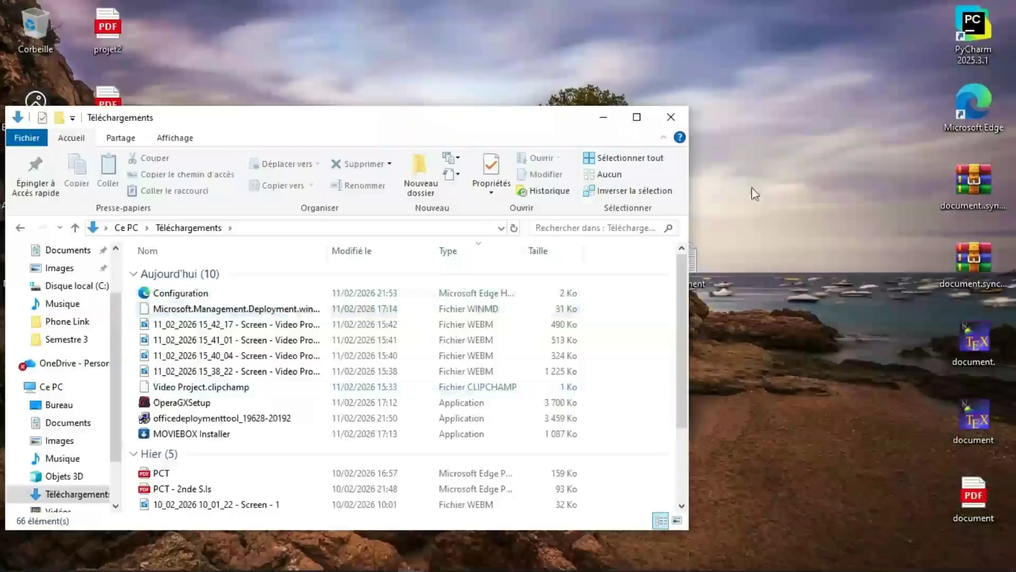
Step: Create a new folder on the desktop and name it Office
click(789, 149)
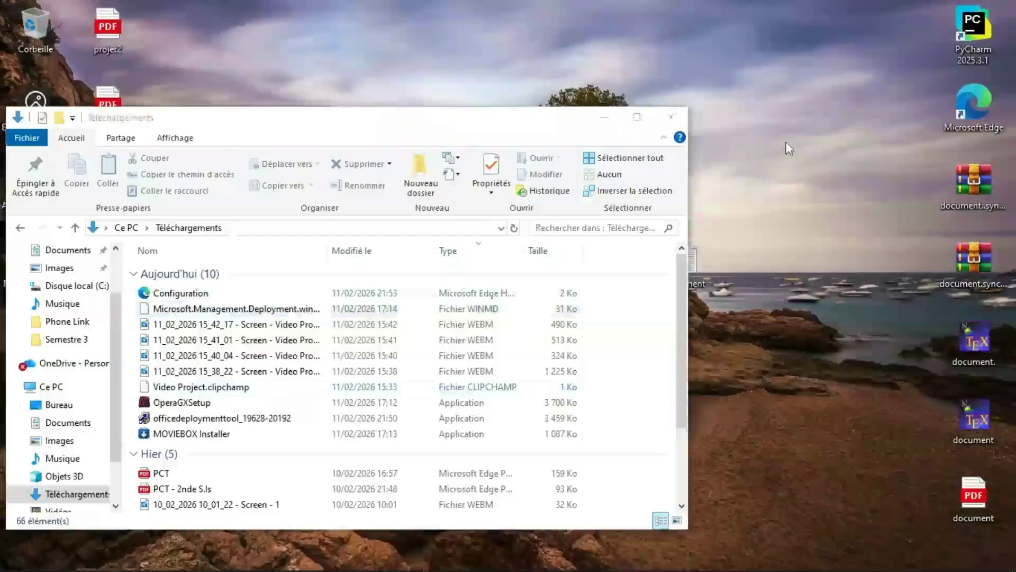
right_click(787, 143)
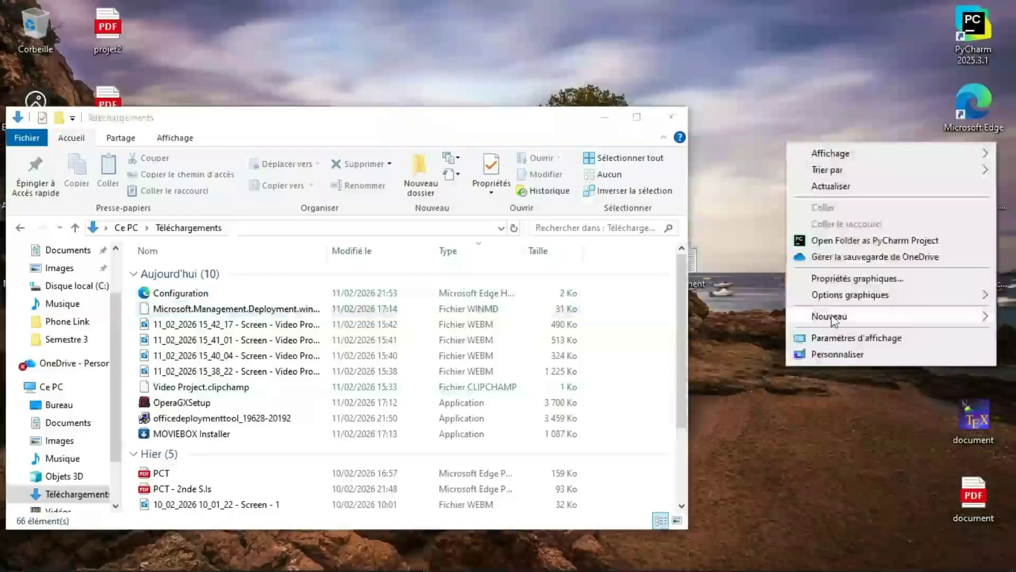
mouse_move(823, 320)
click(725, 315)
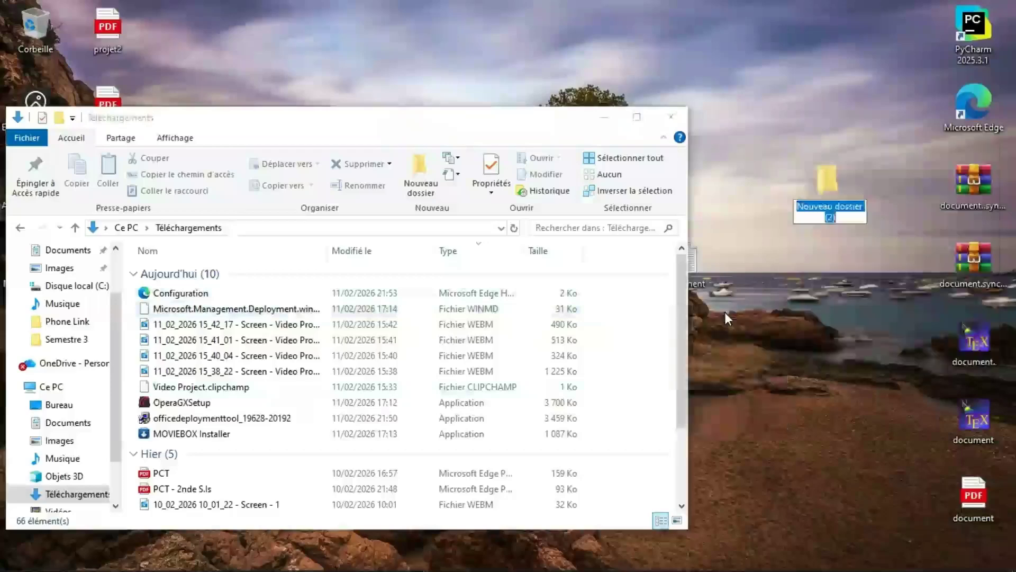
key(BackSpace)
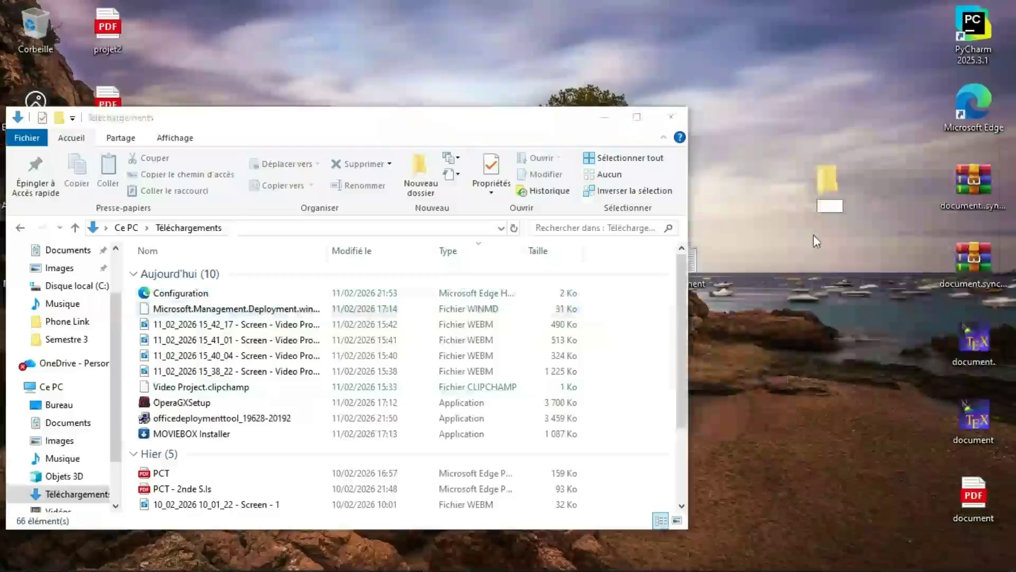
text(Office)
key(Return)
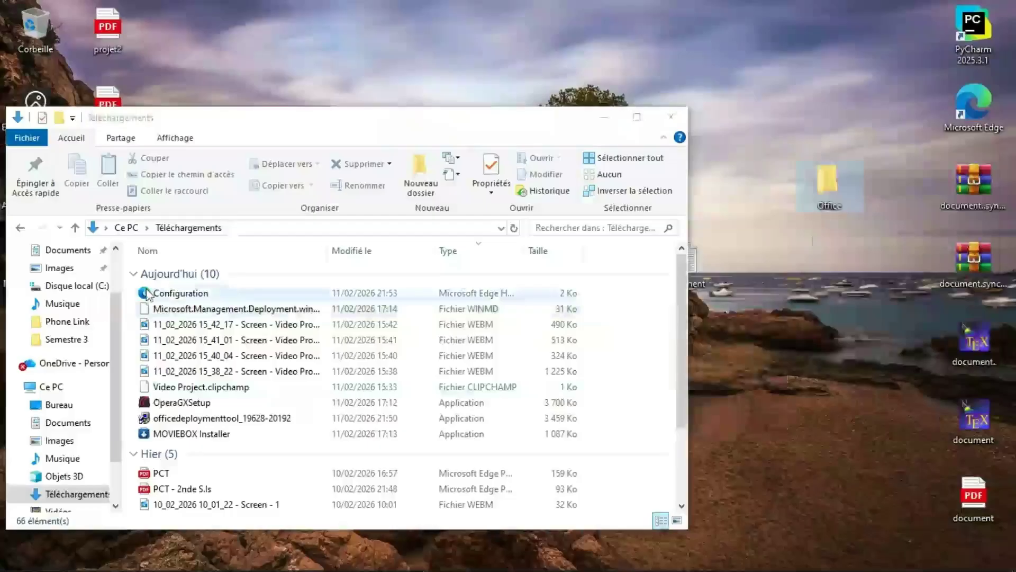
drag(148, 294, 833, 211)
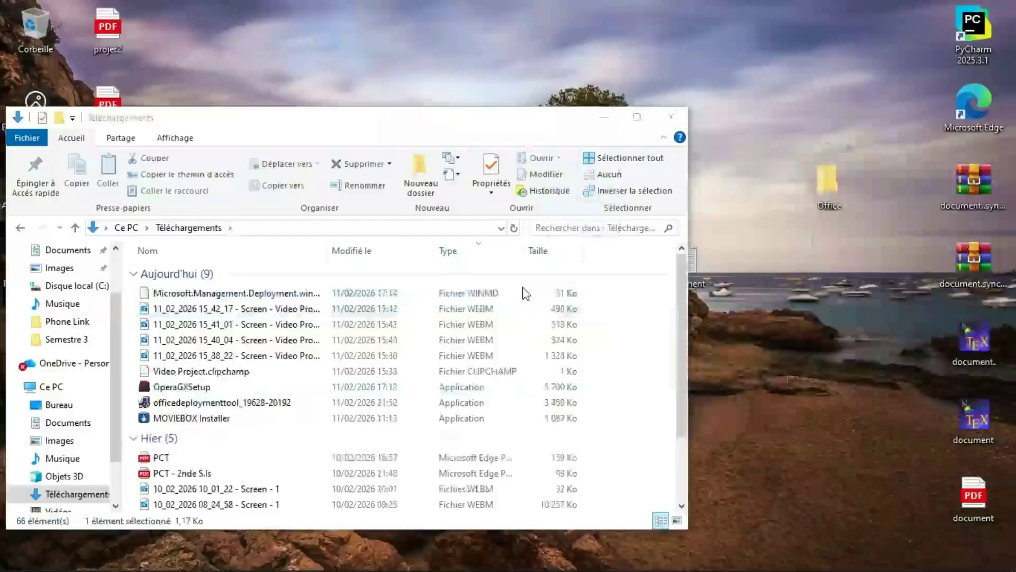
click(160, 405)
drag(158, 405, 826, 270)
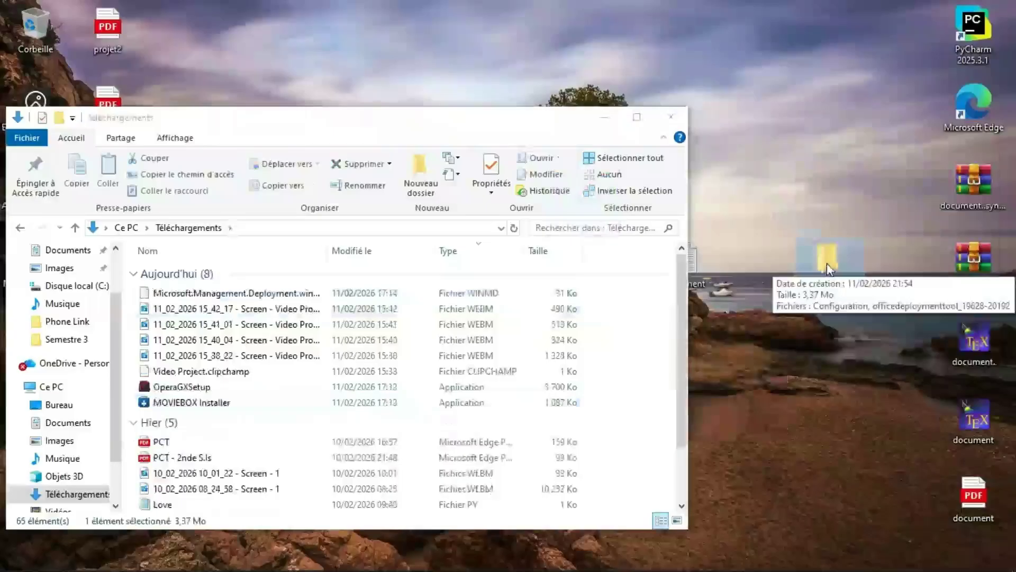
Step: Move the Office folder from the desktop to the root of Disque local (C:)
right_click(827, 268)
click(843, 452)
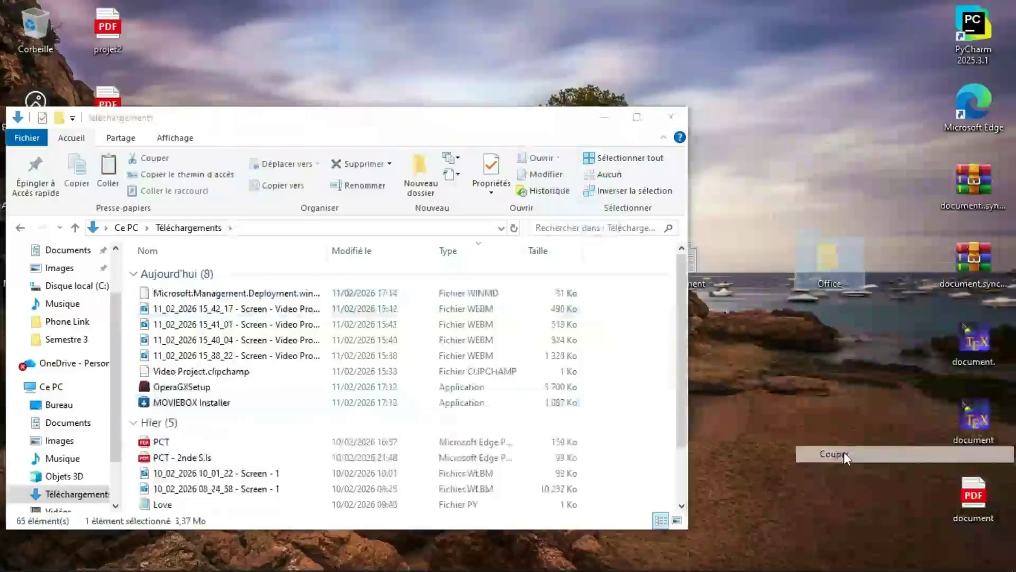
click(66, 388)
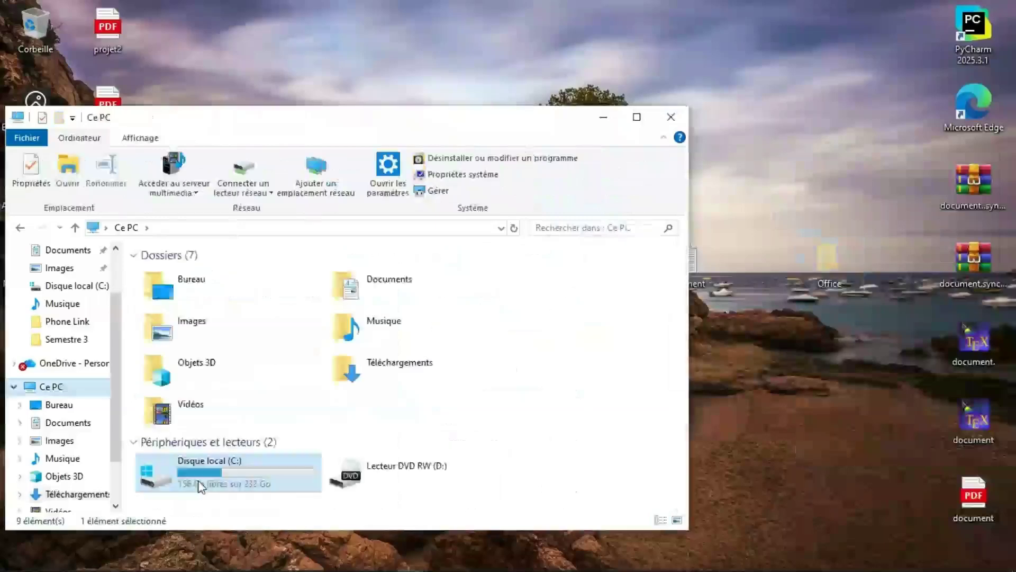
double_click(201, 485)
right_click(218, 404)
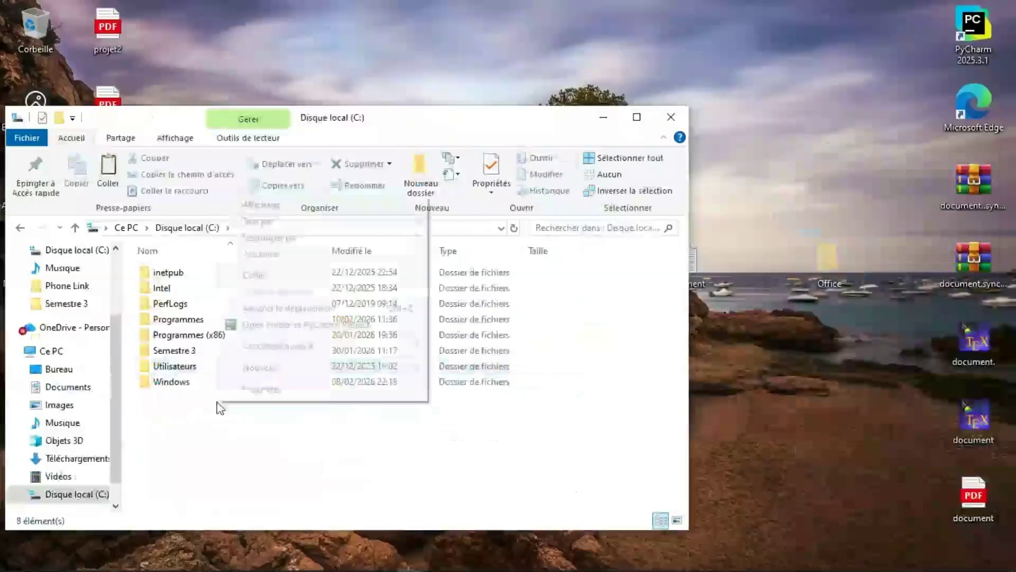
click(291, 280)
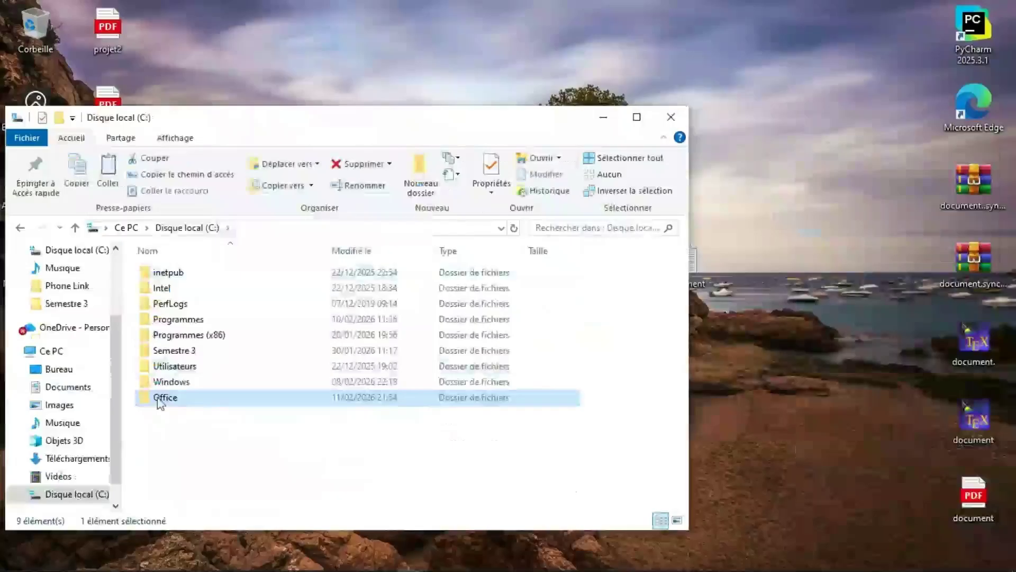
double_click(160, 398)
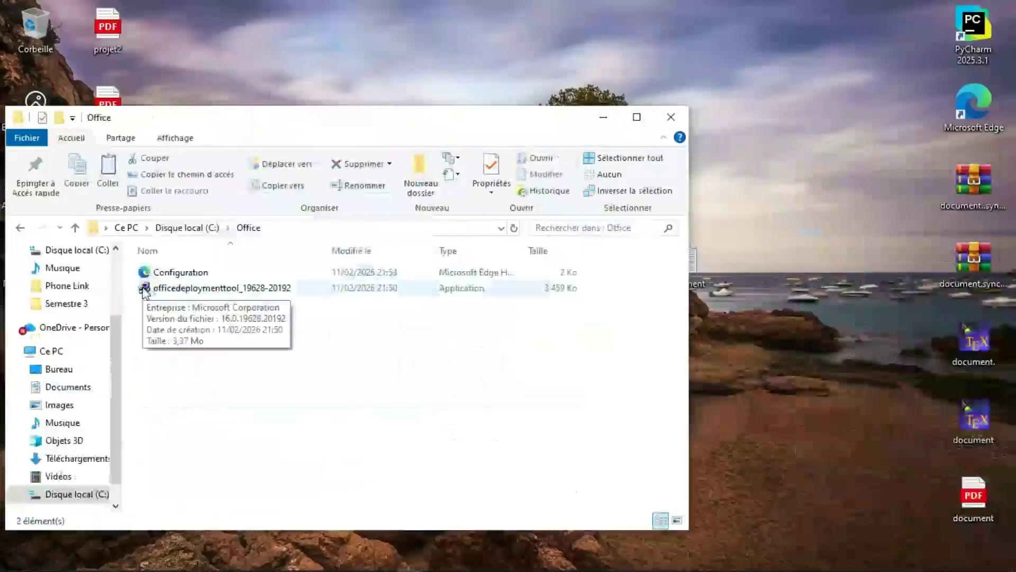
right_click(145, 293)
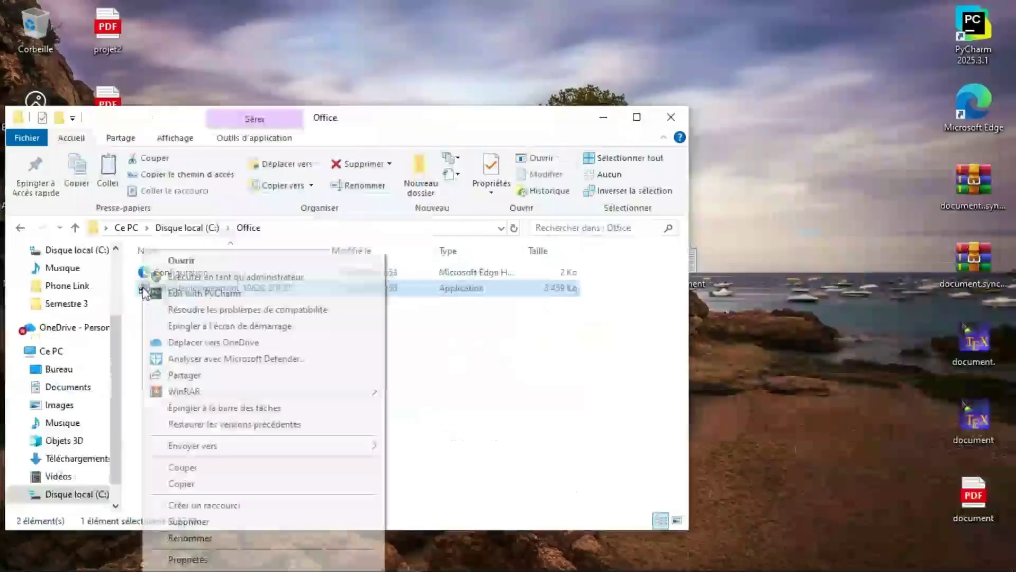
click(188, 277)
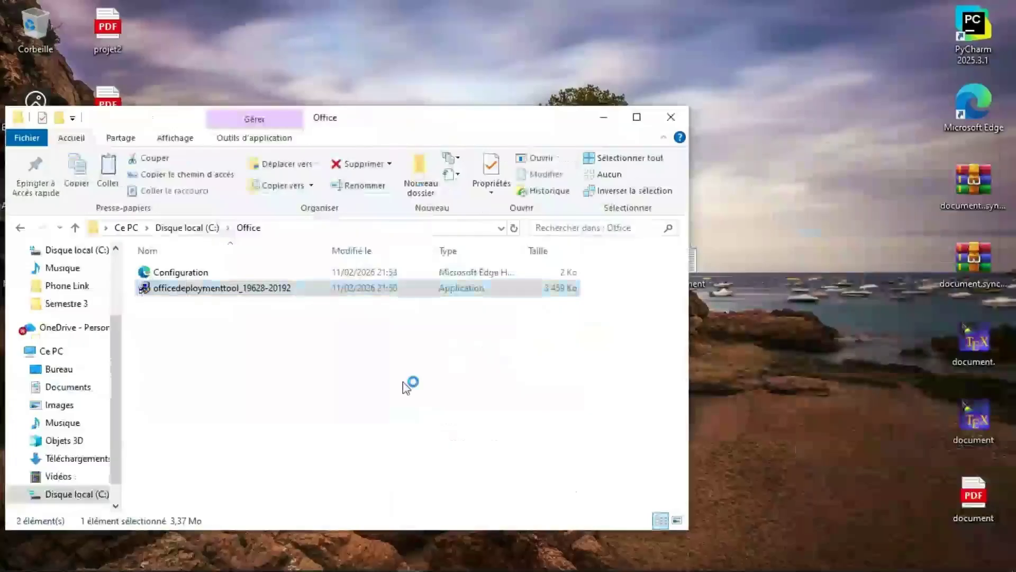
click(766, 296)
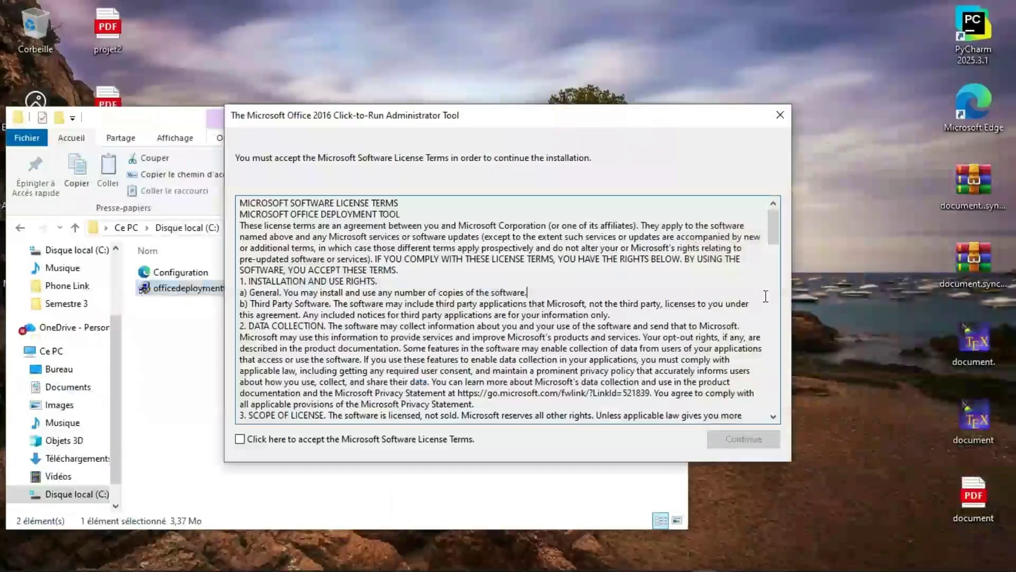
click(241, 439)
click(740, 440)
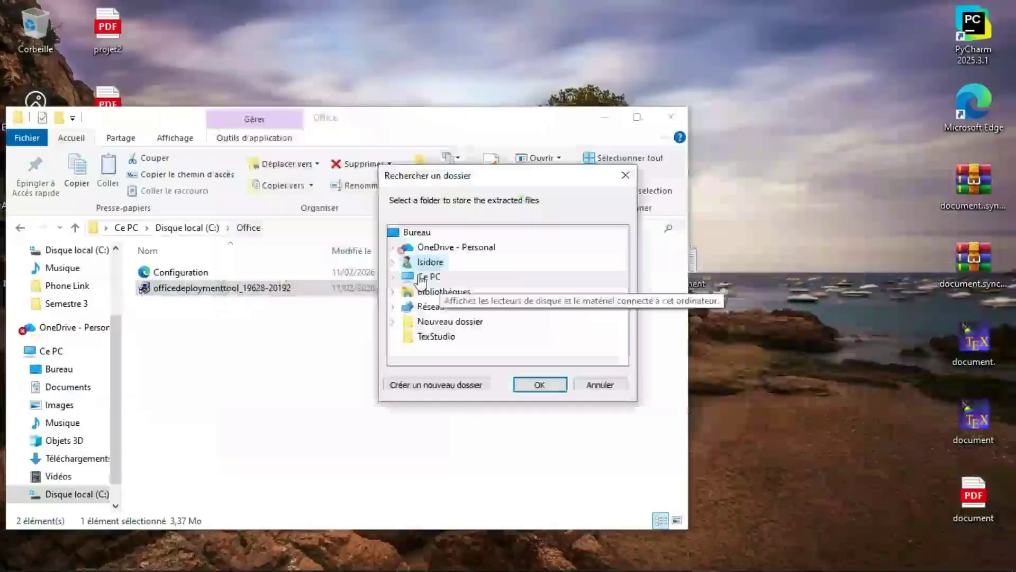
Step: Extract the deployment tool files into the Office folder on Disque local (C:)
click(414, 278)
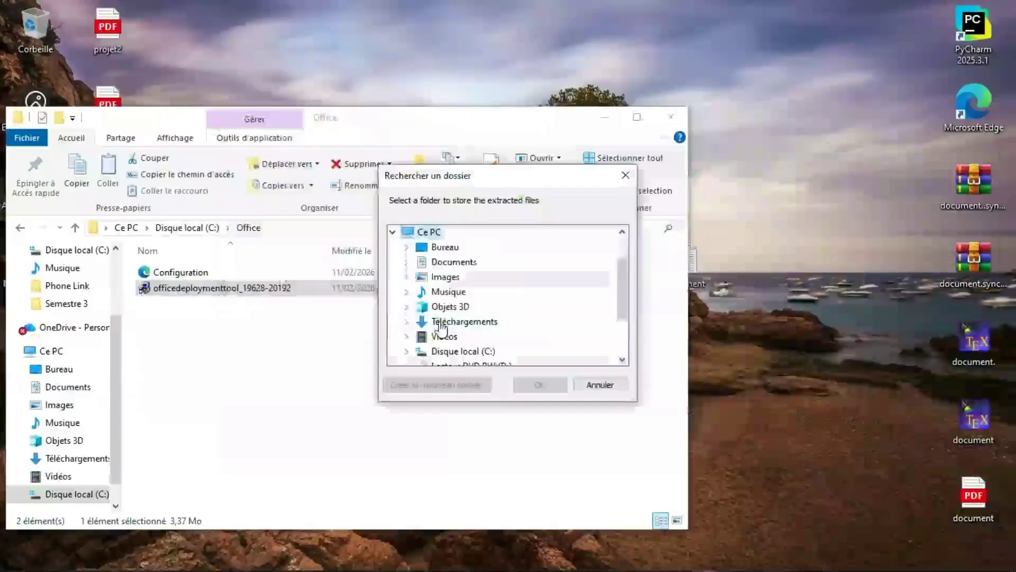
click(429, 352)
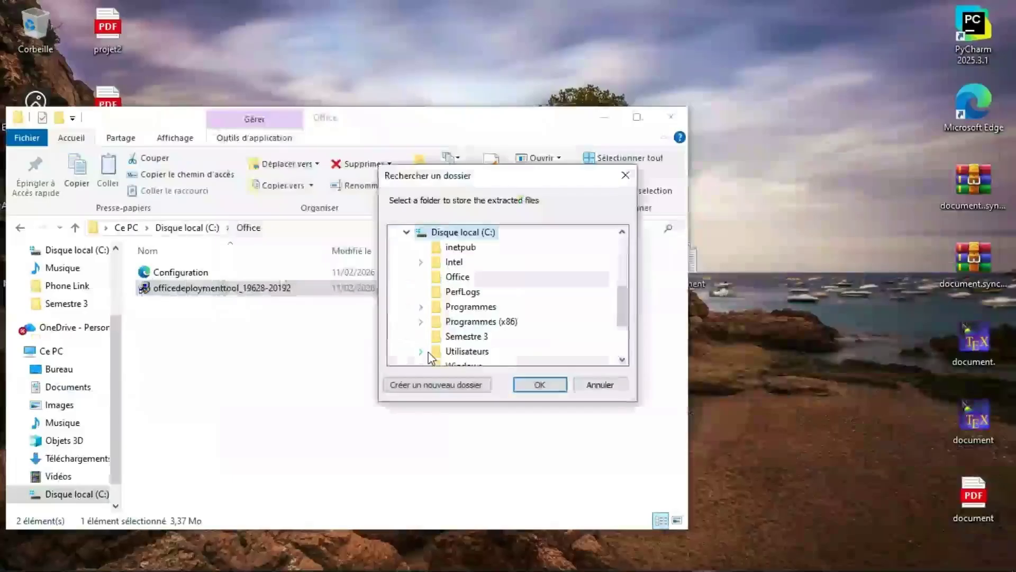
click(444, 281)
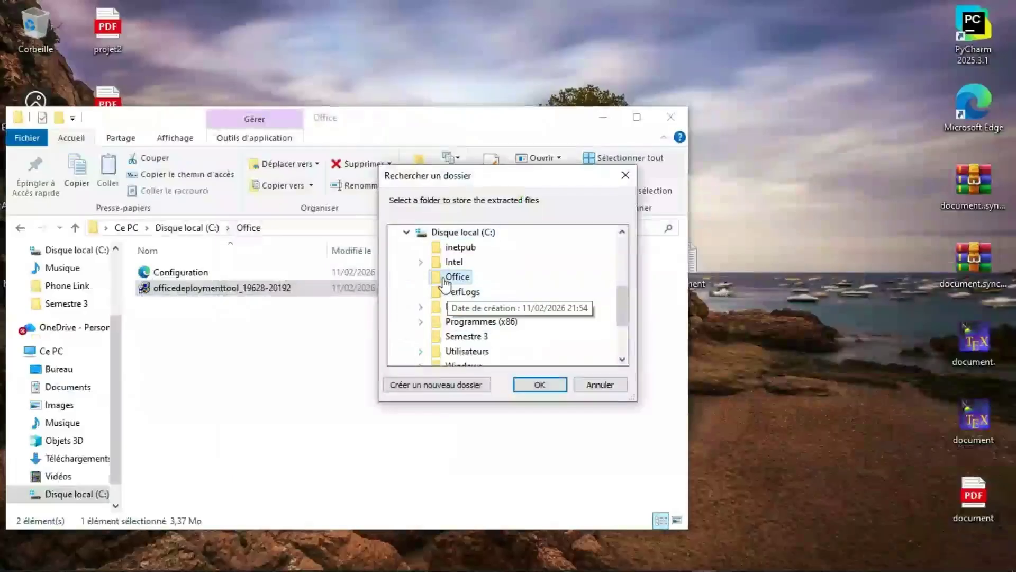
click(549, 391)
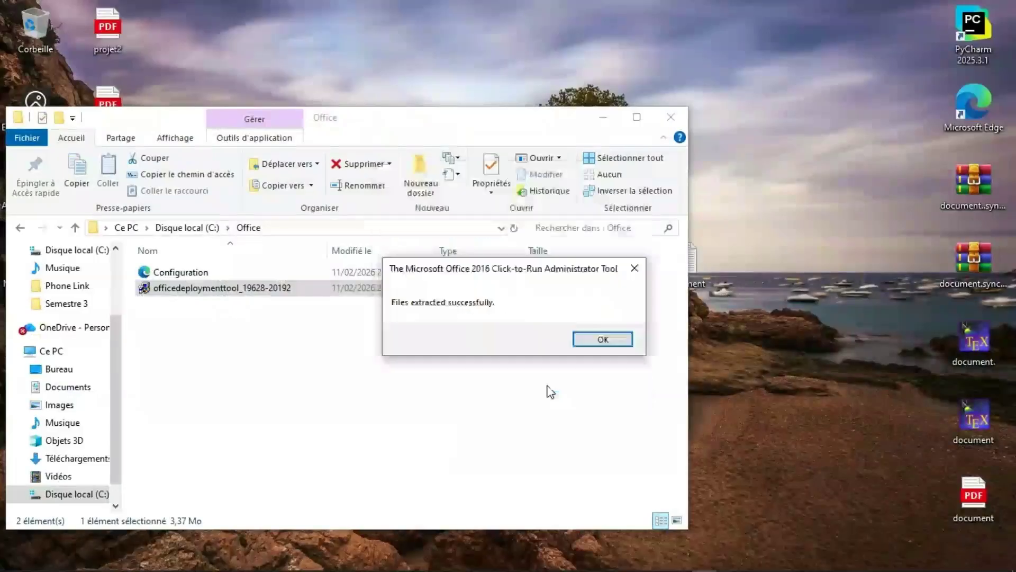
click(601, 340)
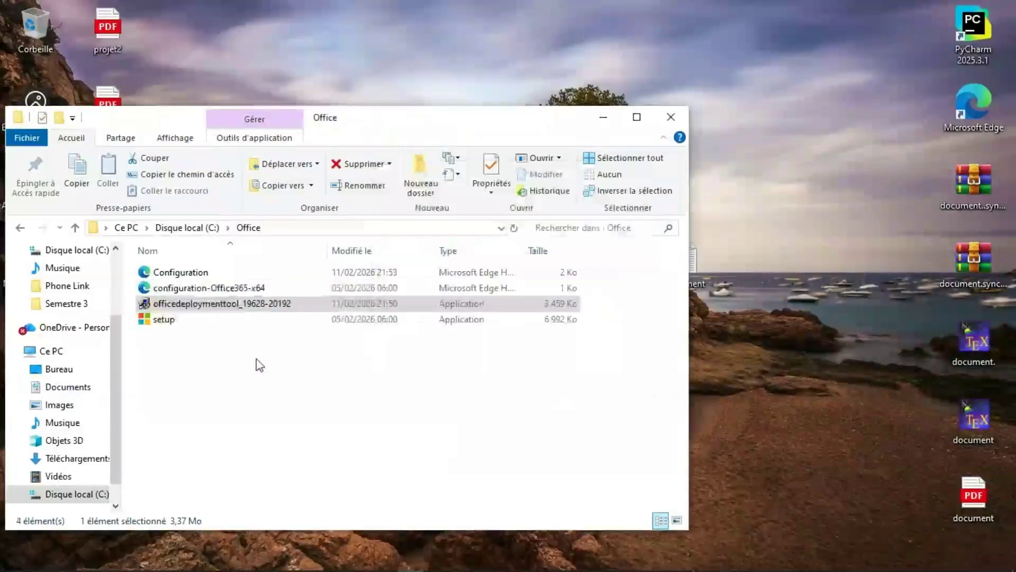
Step: Copy the Office folder's path C:\Office and minimize the File Explorer window
click(195, 307)
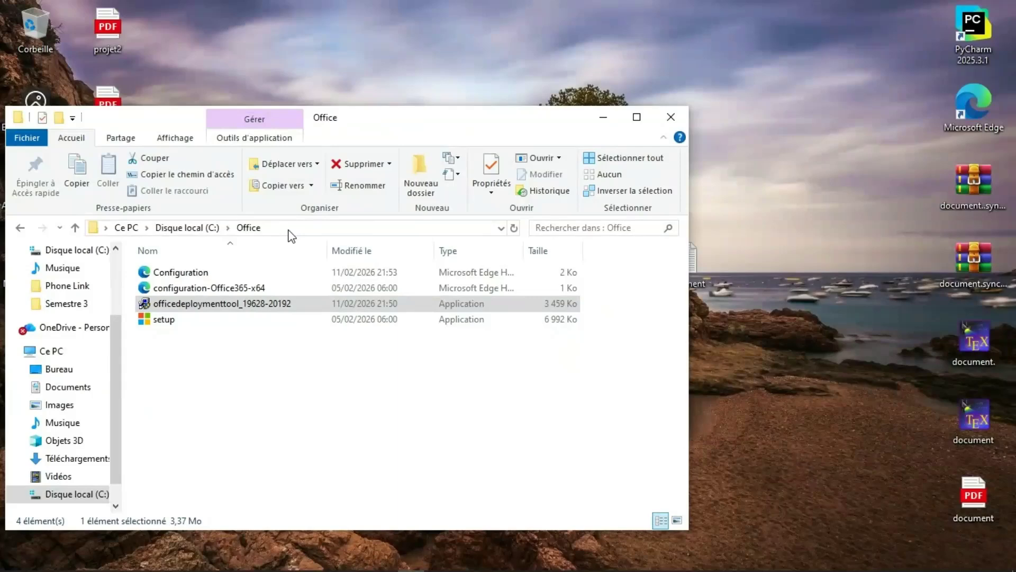
click(270, 226)
key(ctrl+c)
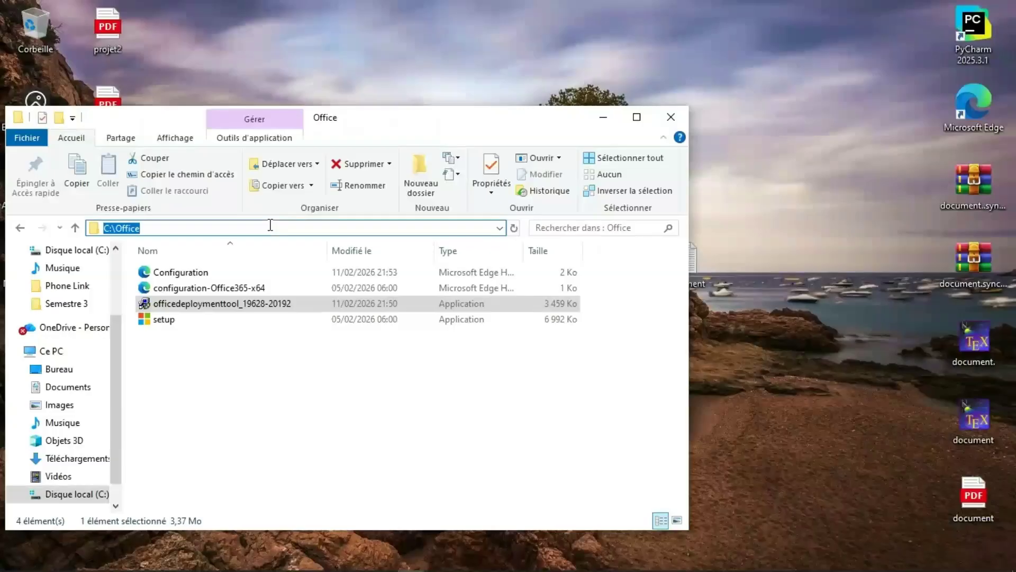
click(601, 116)
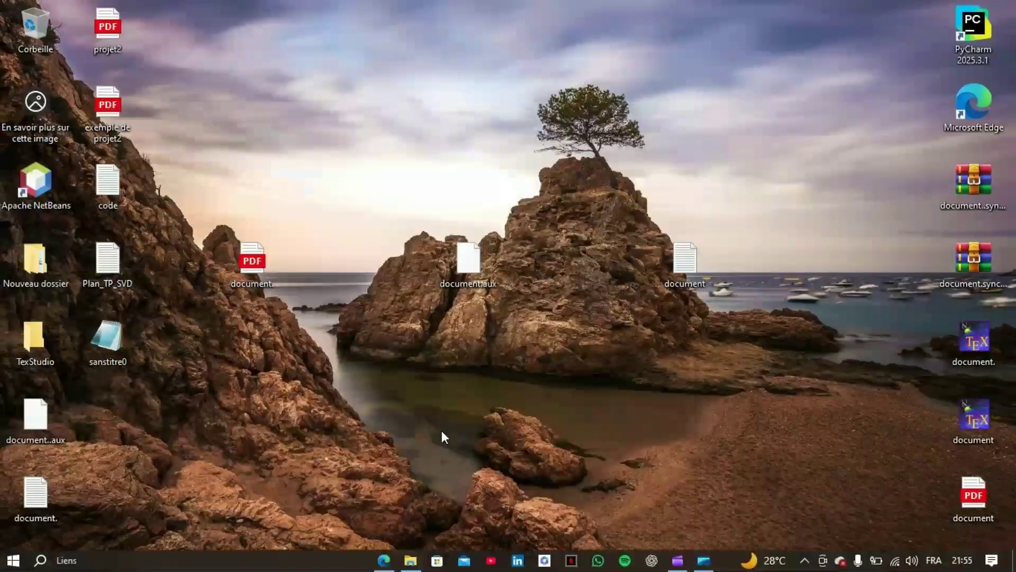
Step: Open Invite de commandes as administrator and change to the copied folder with cd C:\Office
key(super)
text(c)
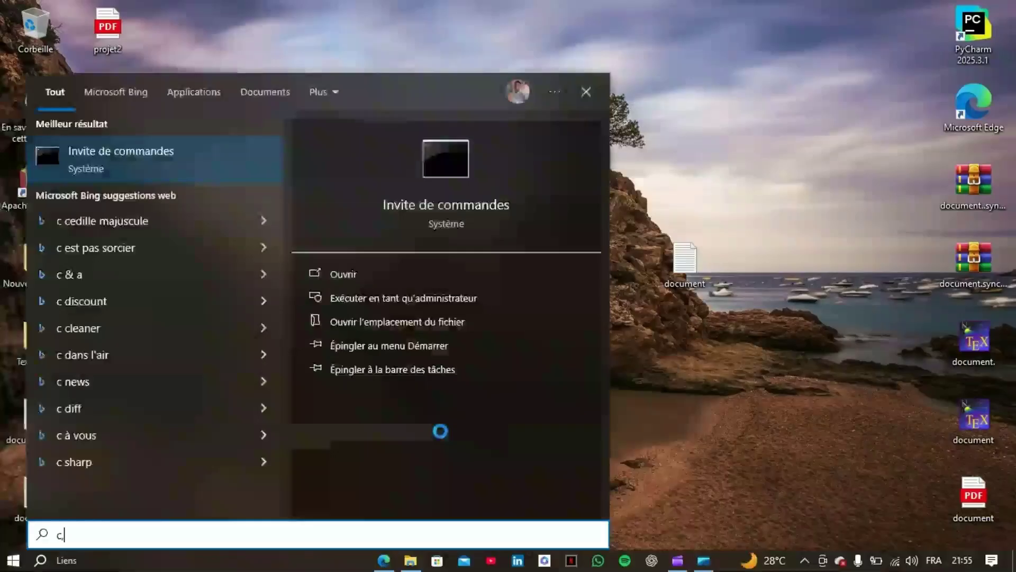
click(370, 294)
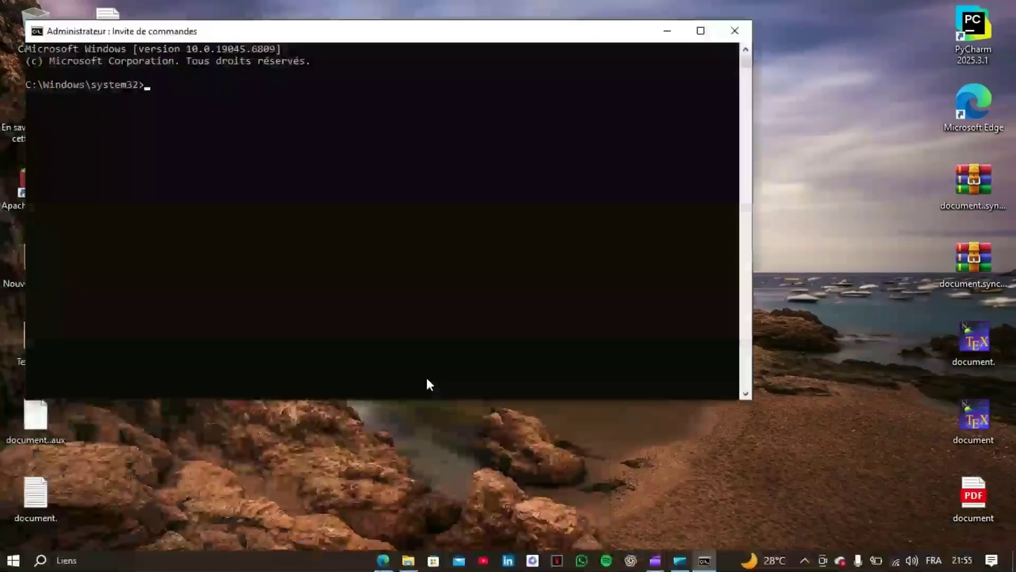
text(c)
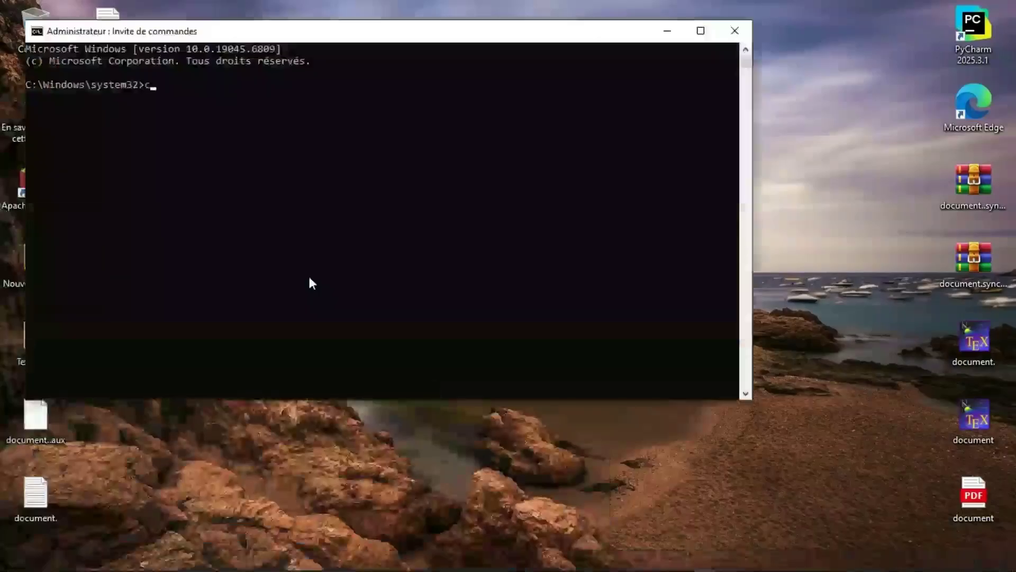
text(d)
key(ctrl+v)
key(Return)
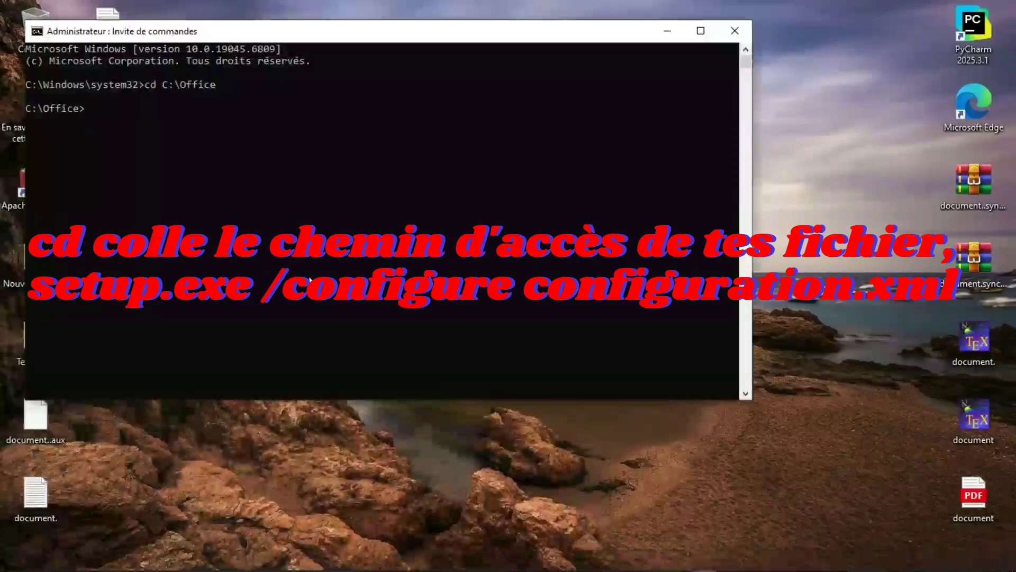
Step: Run setup.exe /configure configuration.xml from C:\Office to start the Office installation
text(setup)
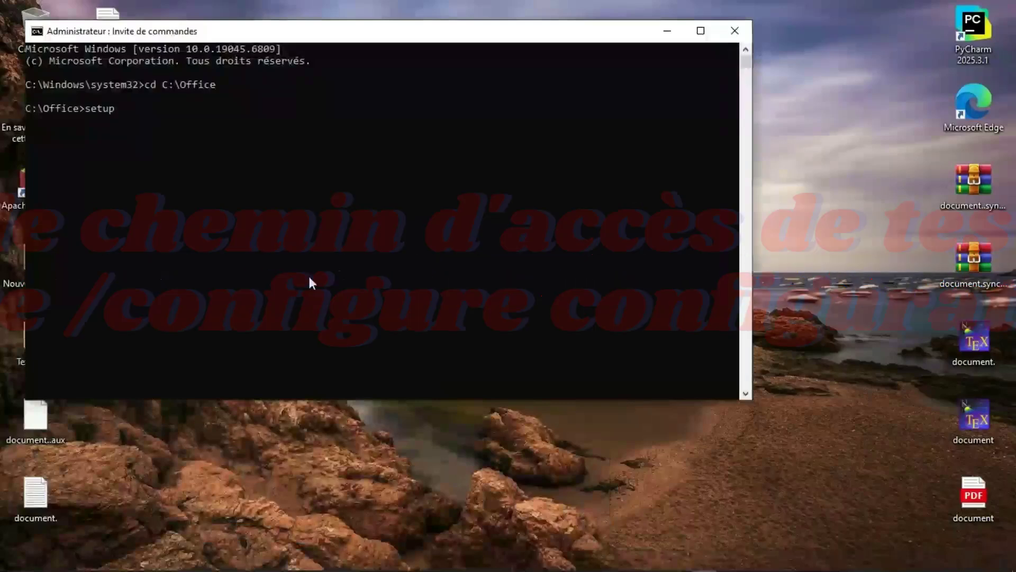
text(.ex)
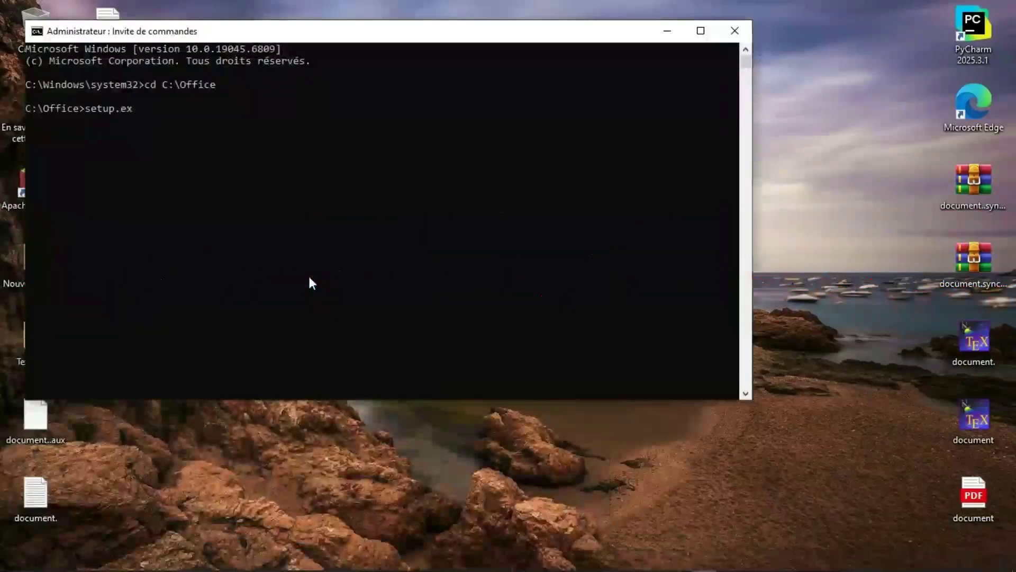
text(e /configure)
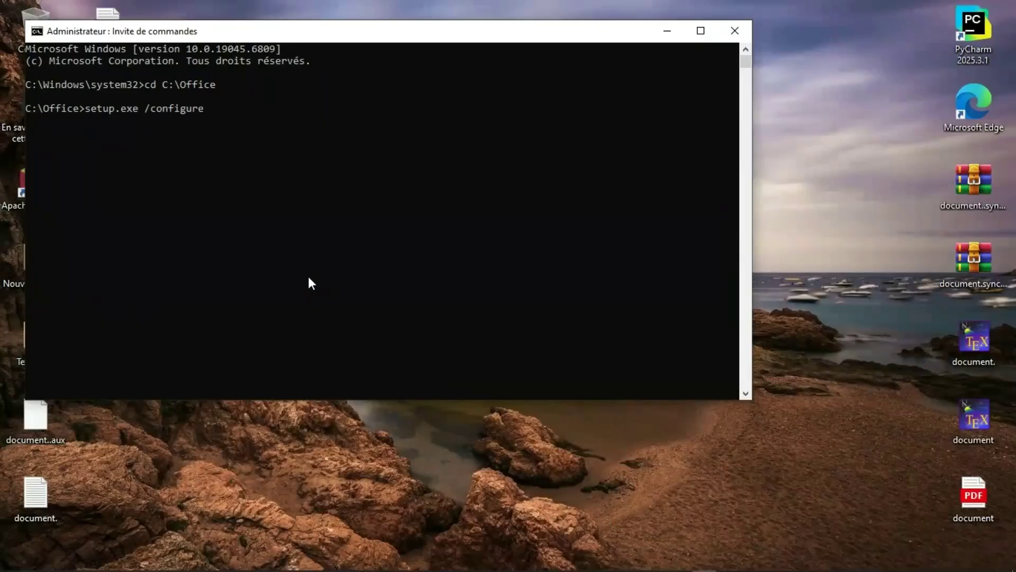
text( c)
text(onfi)
text(urqt)
text(io)
text(n)
key(BackSpace)
key(BackSpace)
text(at)
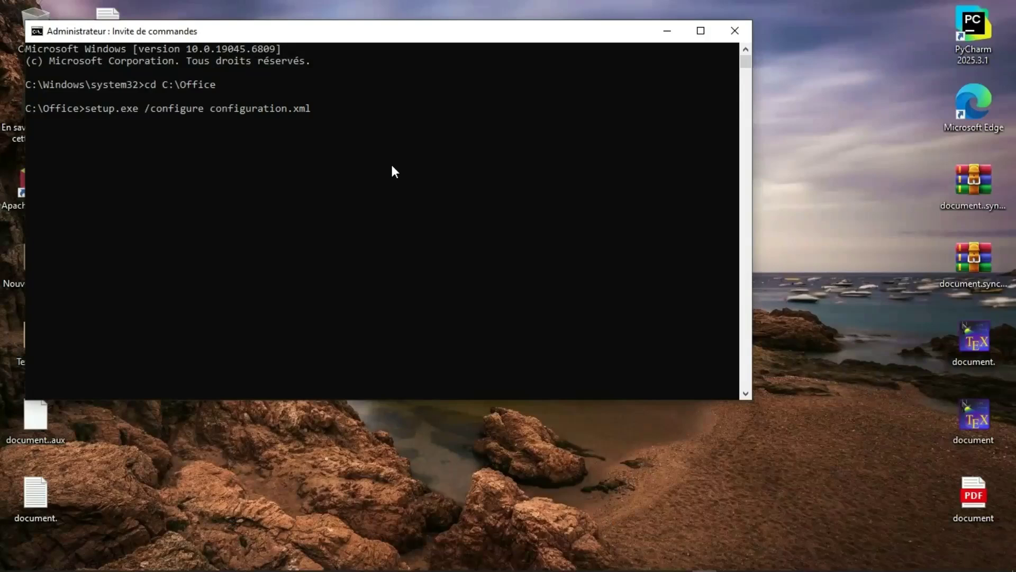
key(Return)
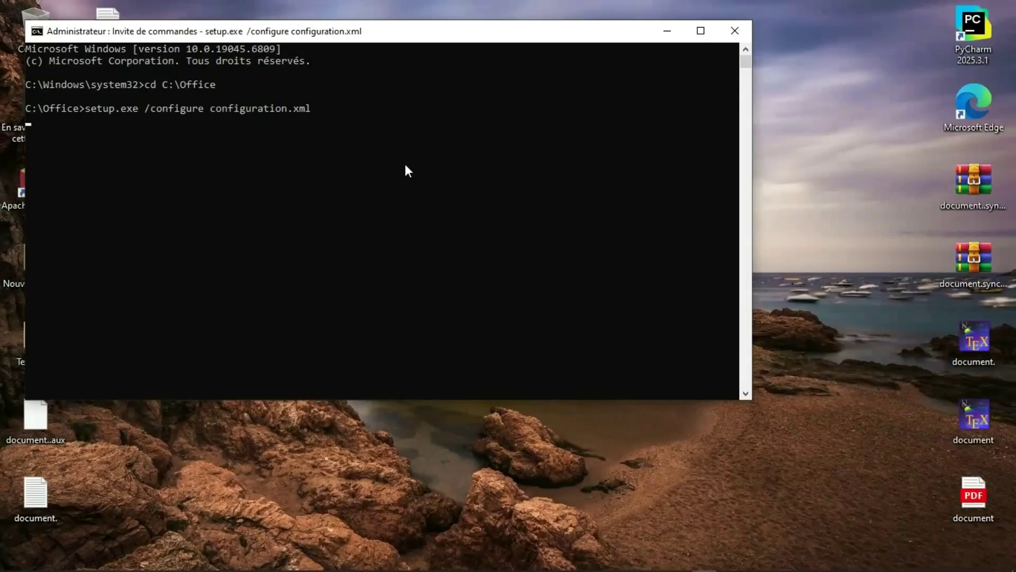